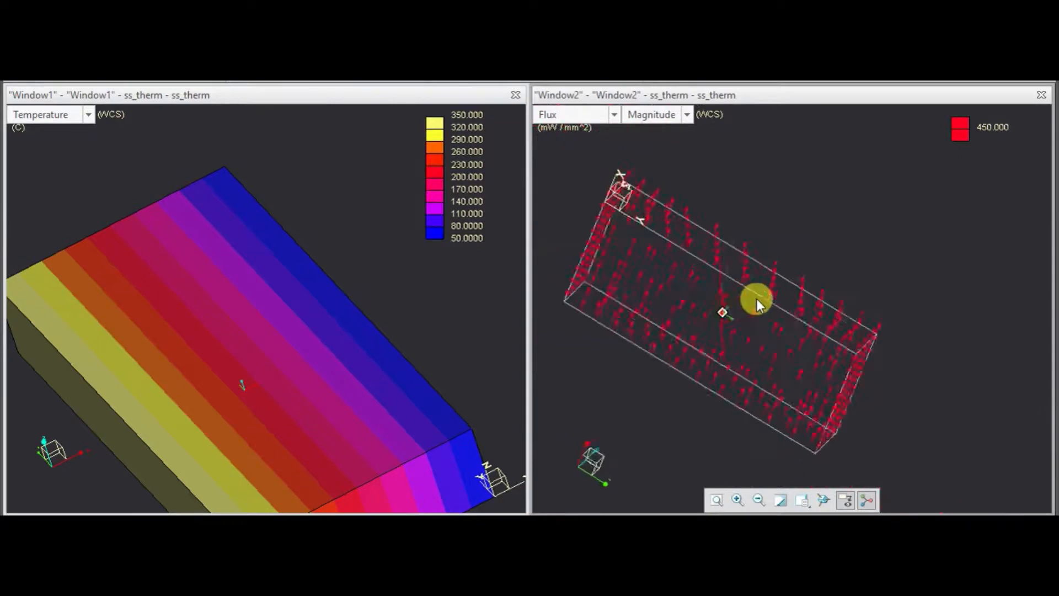
scroll(340, 342, "down", 3)
mouse_move(360, 402)
middle_mouse_down()
mouse_move(351, 427)
mouse_move(262, 373)
mouse_move(266, 396)
mouse_move(331, 420)
mouse_move(338, 406)
middle_mouse_up()
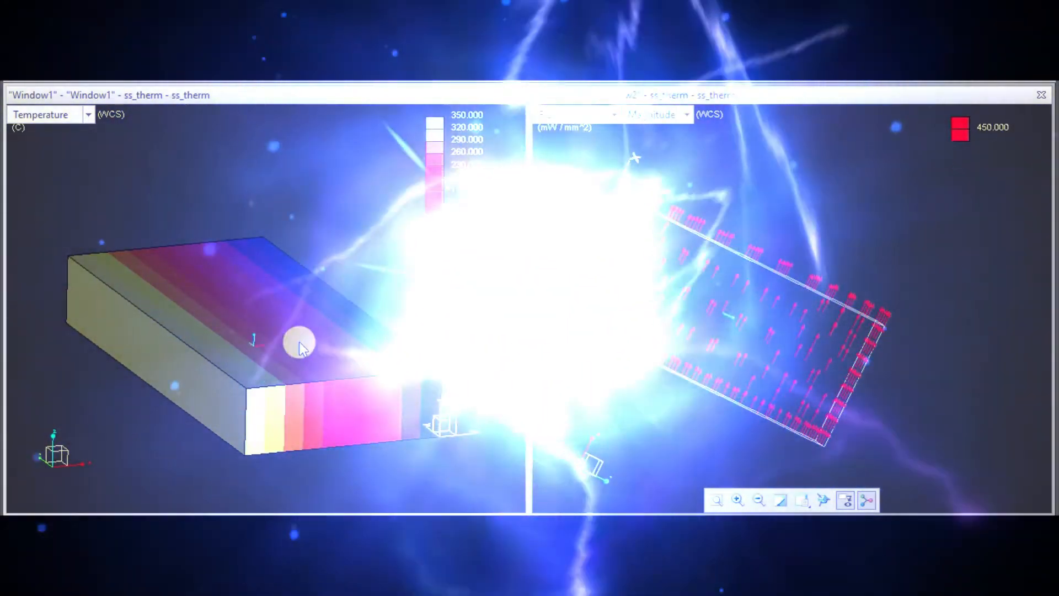
mouse_move(300, 342)
middle_mouse_down()
mouse_move(299, 366)
mouse_move(228, 353)
mouse_move(213, 330)
mouse_move(211, 346)
mouse_move(279, 357)
middle_mouse_up()
scroll(211, 346, "down", 5)
scroll(277, 355, "up", 5)
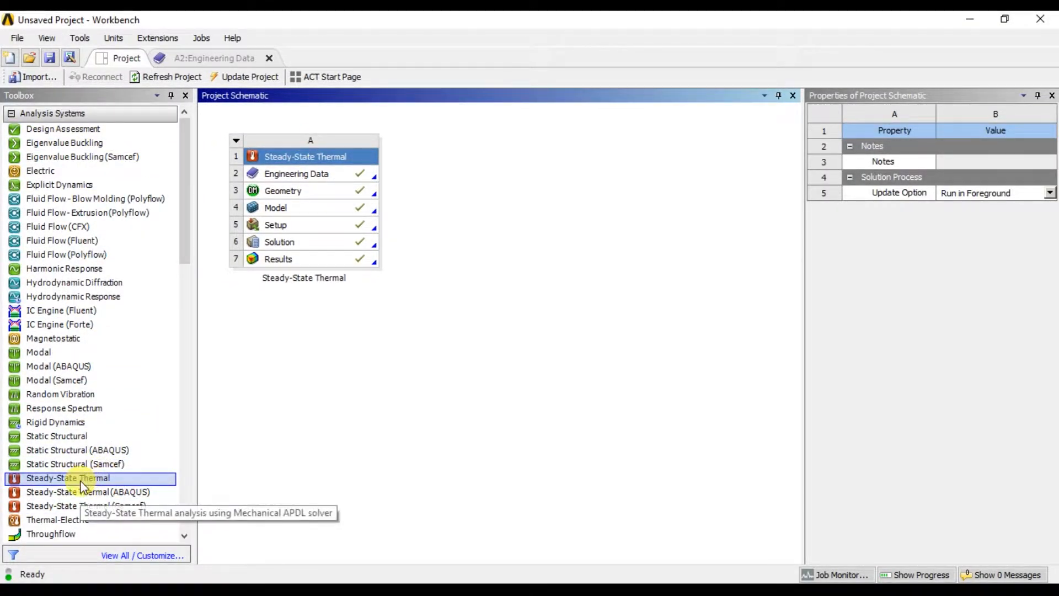
Add a second standalone Steady-State Thermal system to the project schematic and open its Engineering Data.
left_click_drag(98, 486, 507, 168)
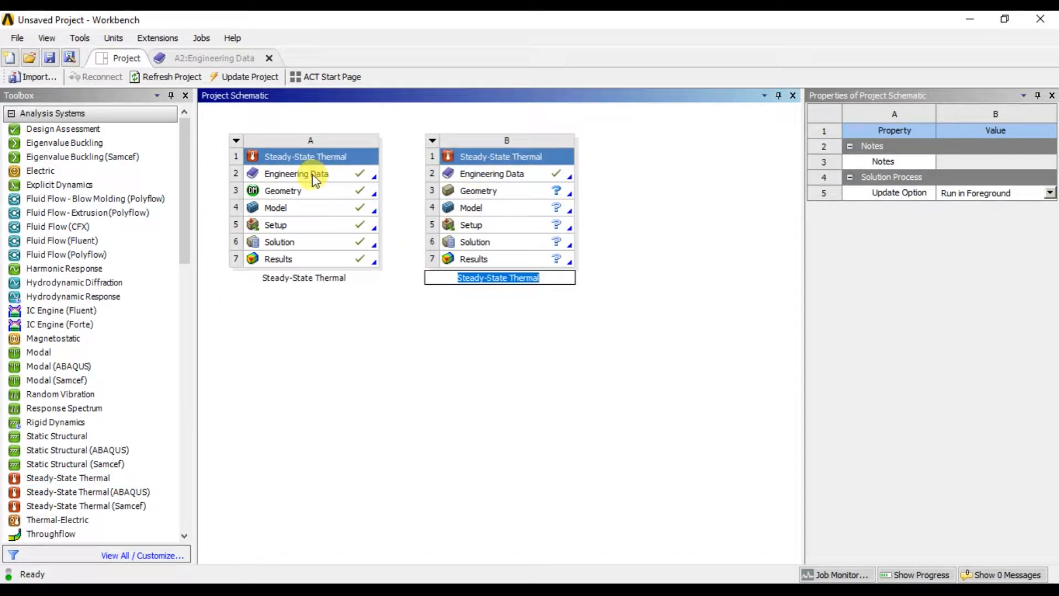
left_click_drag(314, 178, 459, 173)
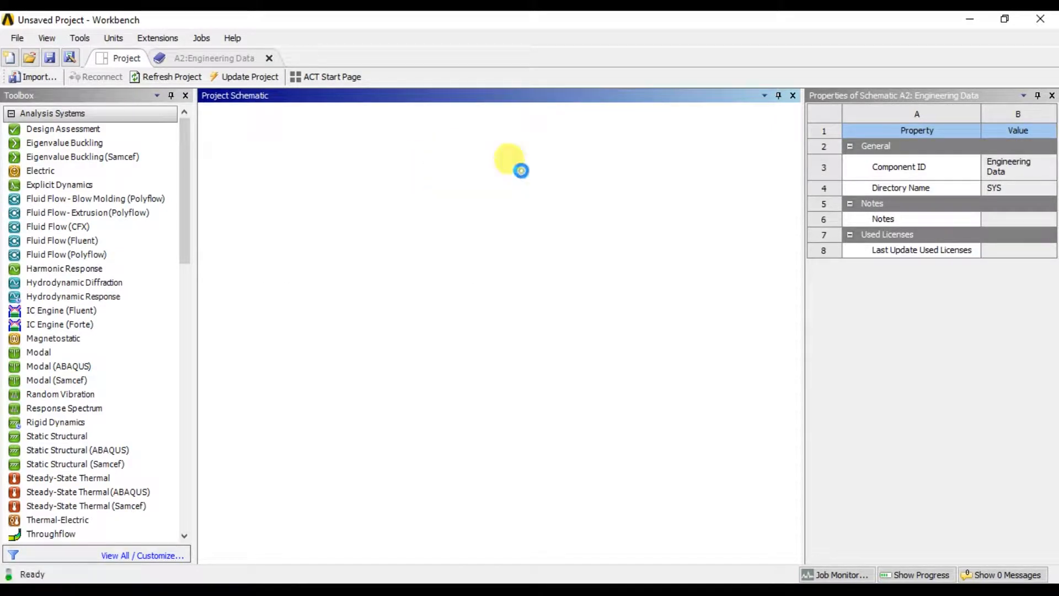
double_click(521, 170)
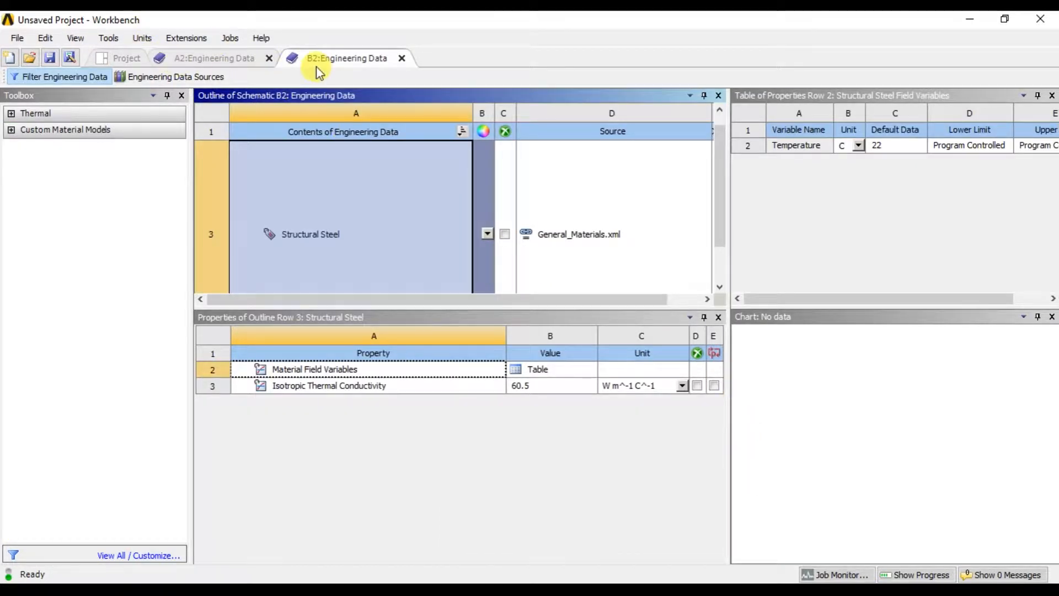
Add Copper Alloy from the General Materials library to the second system's engineering data, then hide the material libraries.
left_click(174, 78)
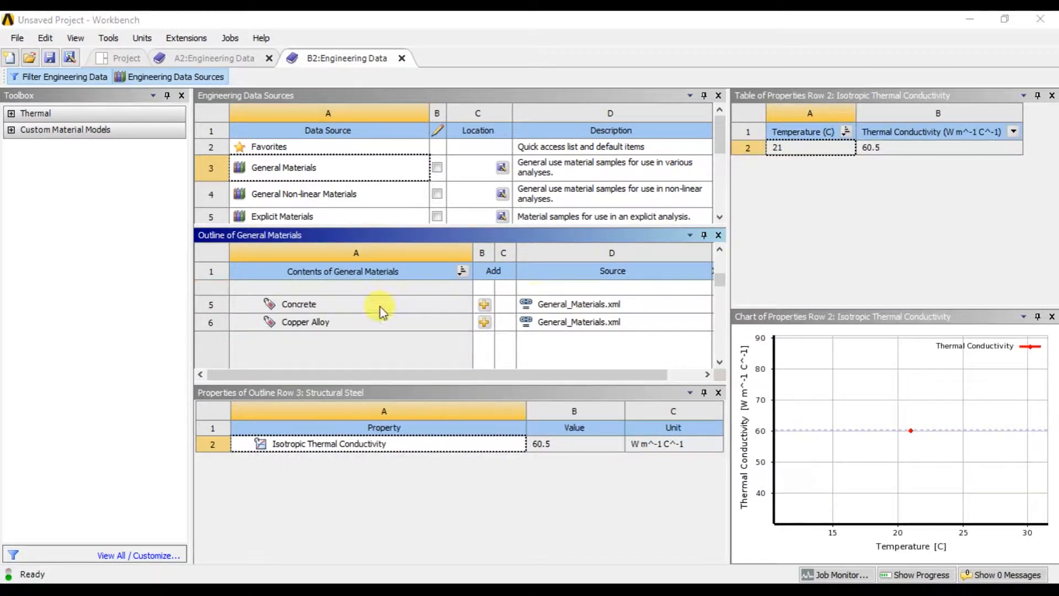
left_click(485, 324)
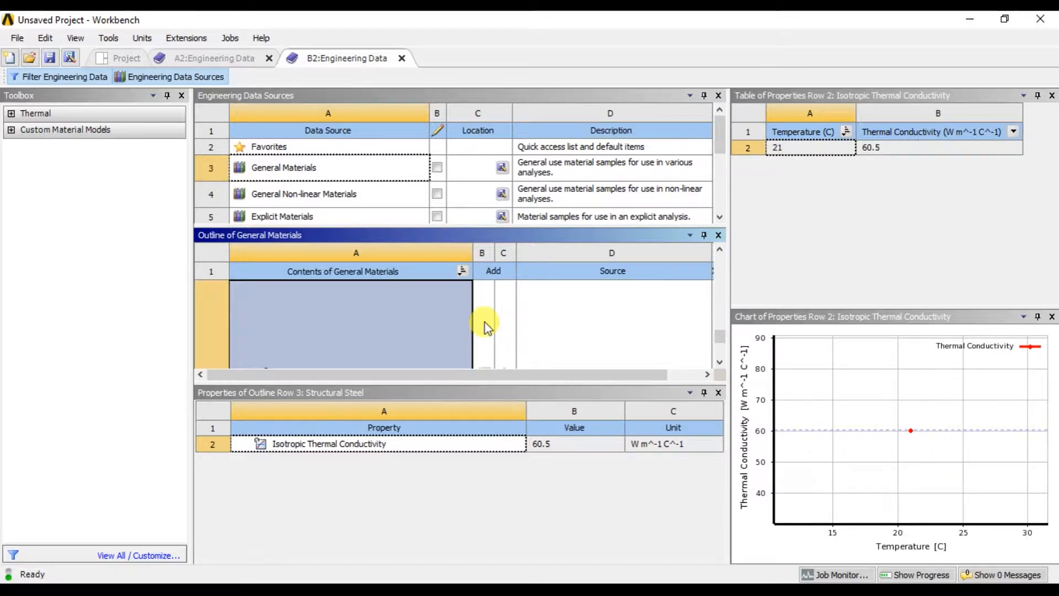
left_click(198, 77)
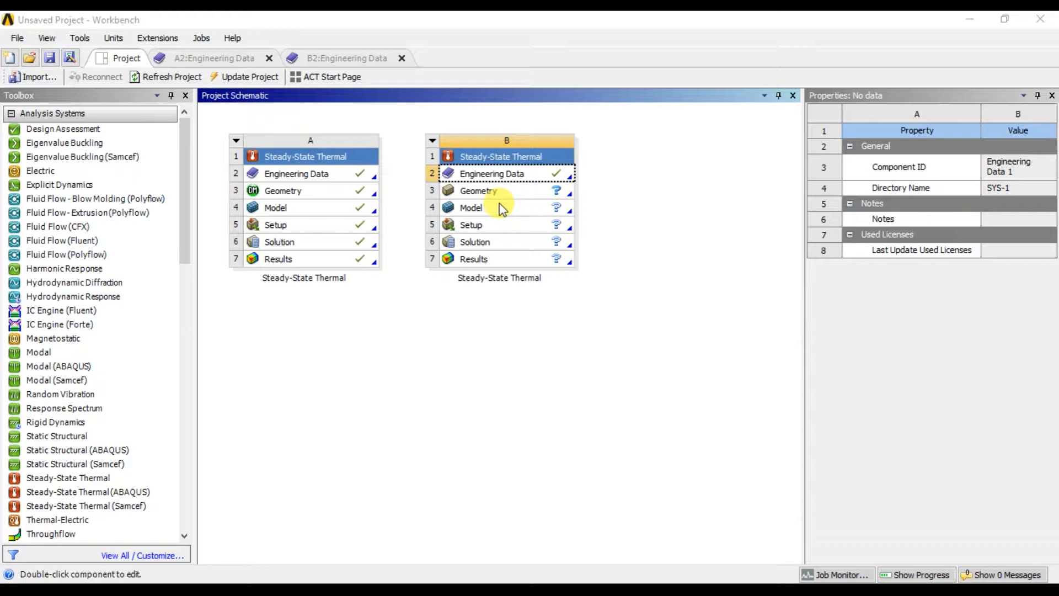
Create a new DesignModeler geometry for the second Steady-State Thermal system.
left_click(540, 192)
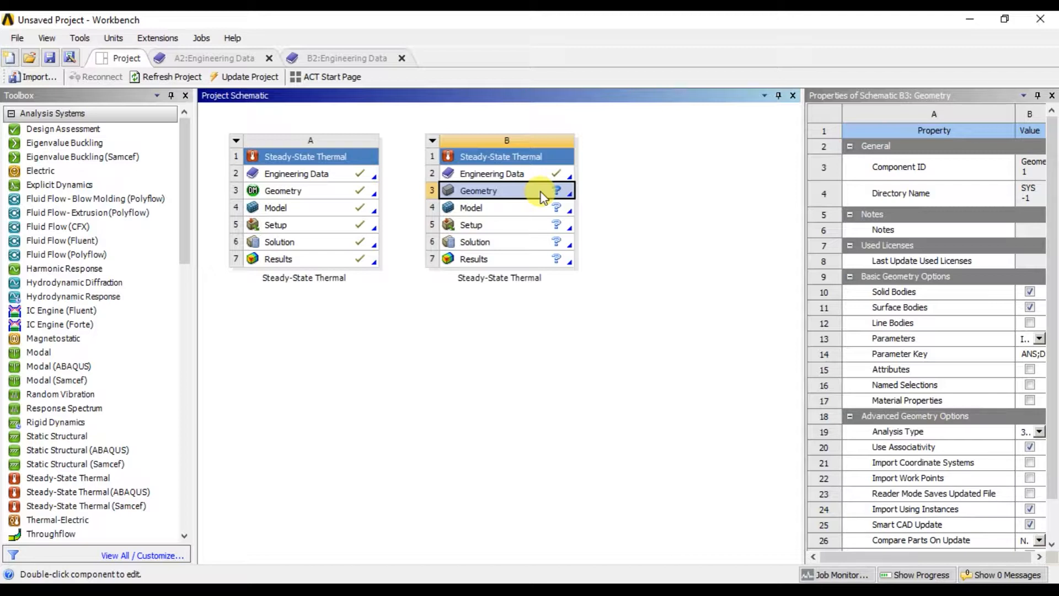
right_click(541, 192)
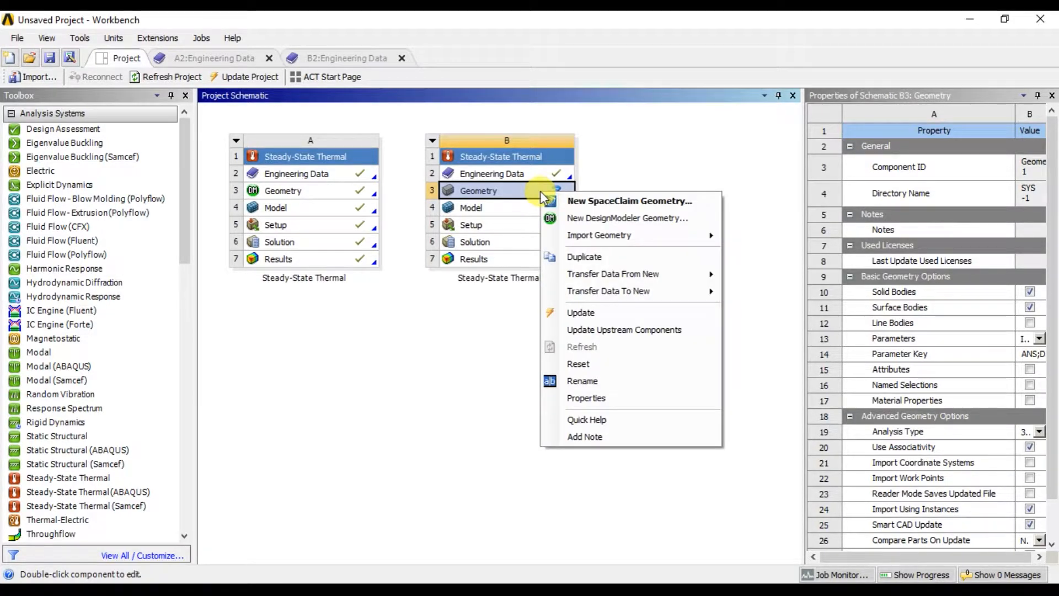
left_click(603, 224)
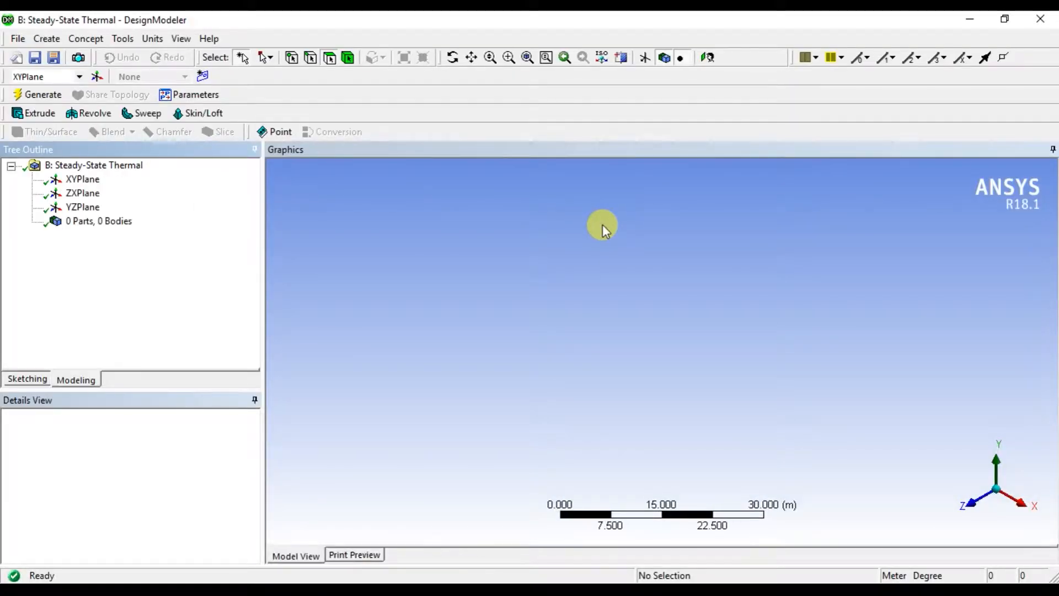
Orient the view normal to the XY plane and switch to sketching on it.
left_click(83, 180)
right_click(84, 182)
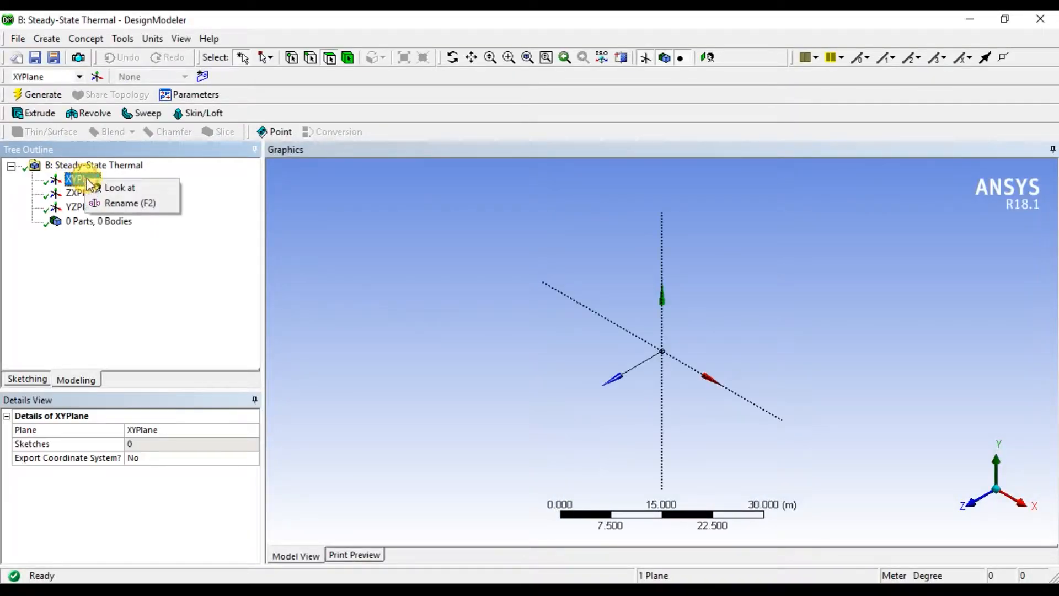
left_click(118, 187)
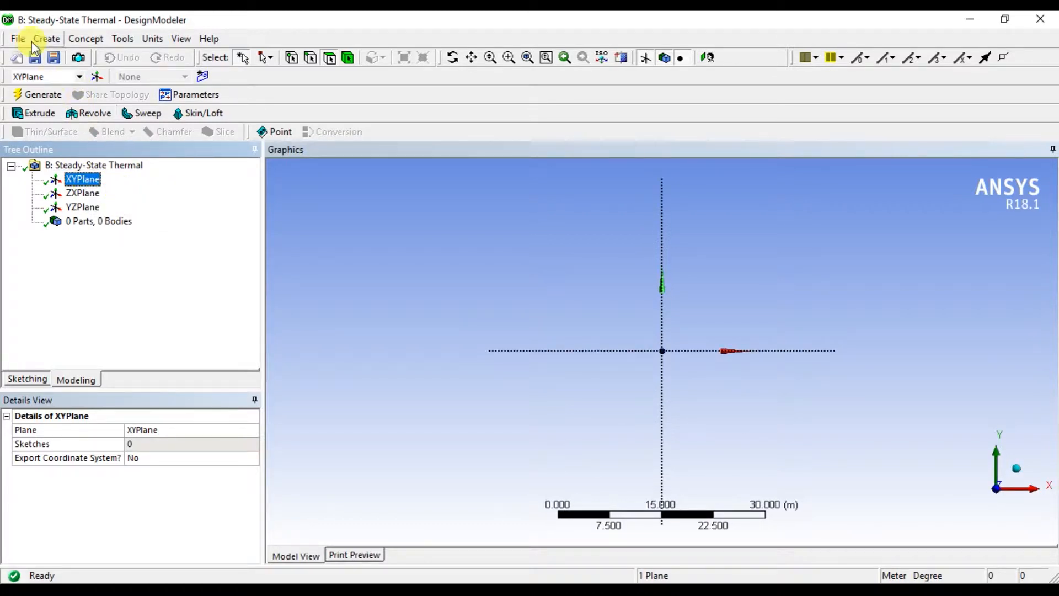
left_click(40, 378)
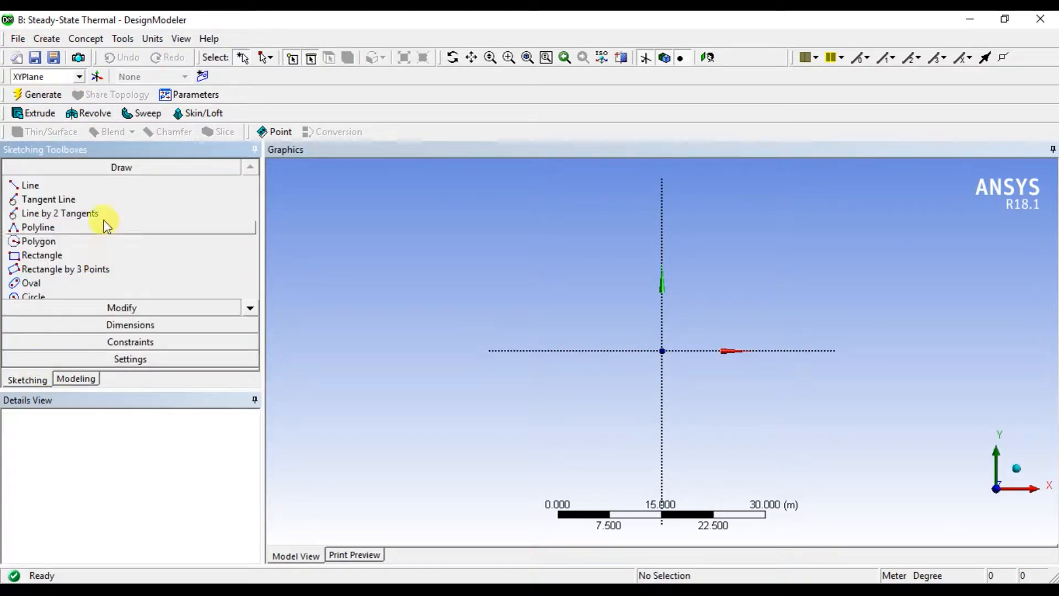
Set the units to millimetres and sketch a rectangle about 19 by 36 mm from the origin towards negative X and positive Y.
left_click(61, 255)
left_click(150, 39)
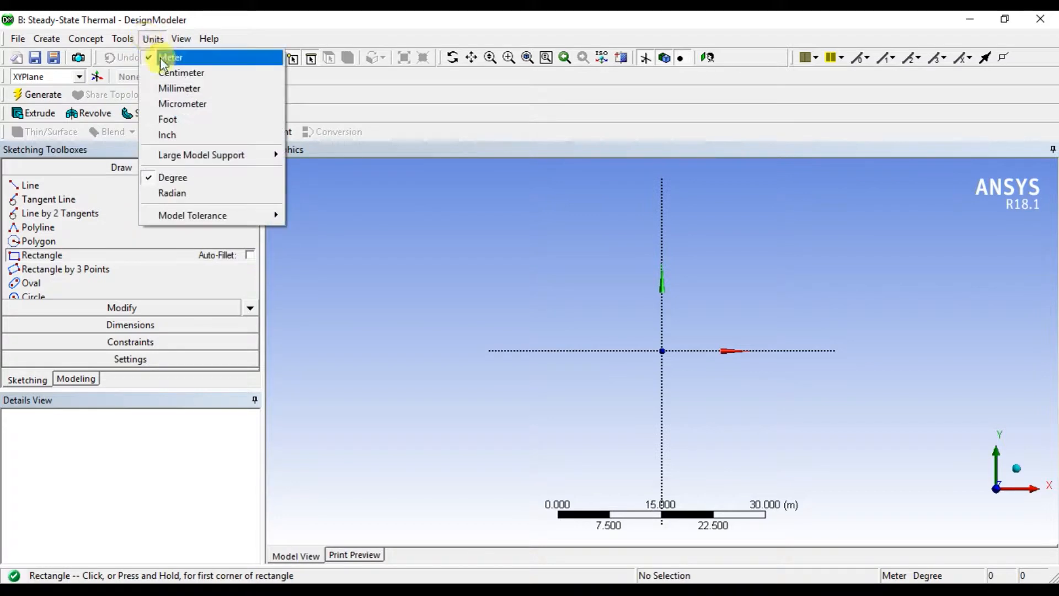
left_click(161, 87)
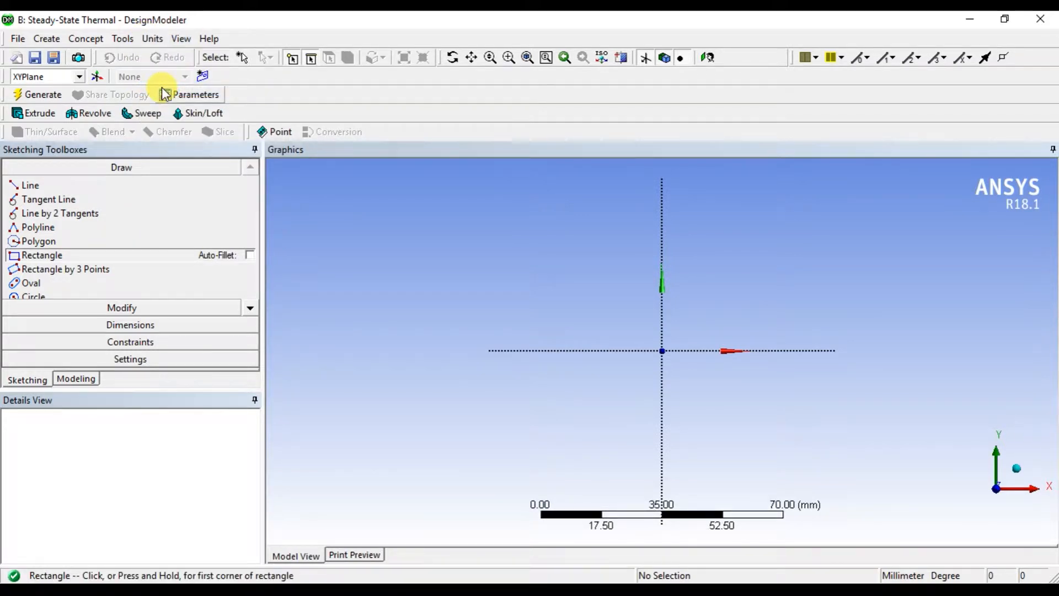
left_click(662, 350)
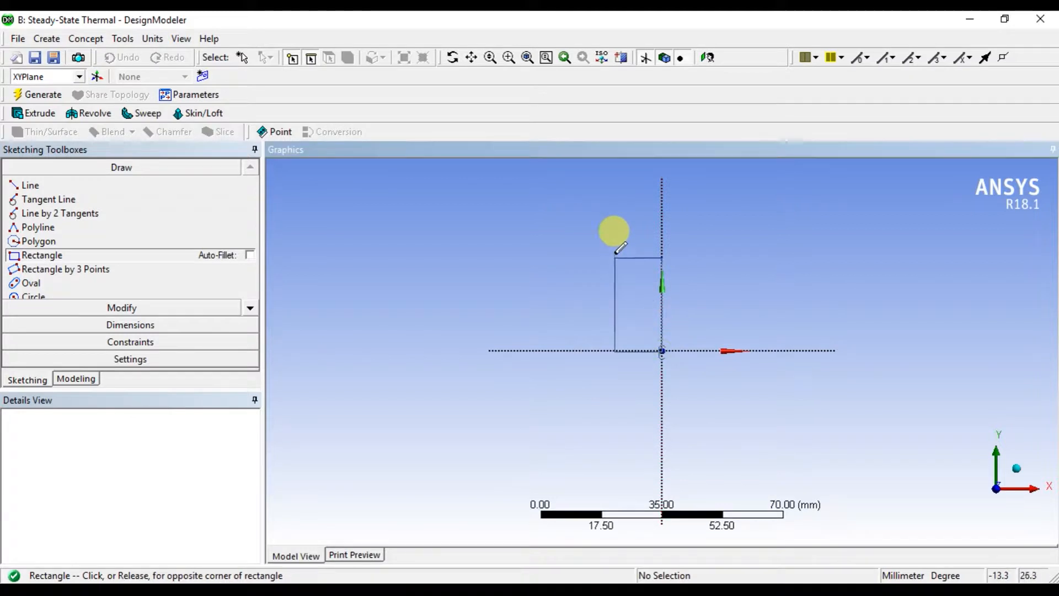
left_click(595, 226)
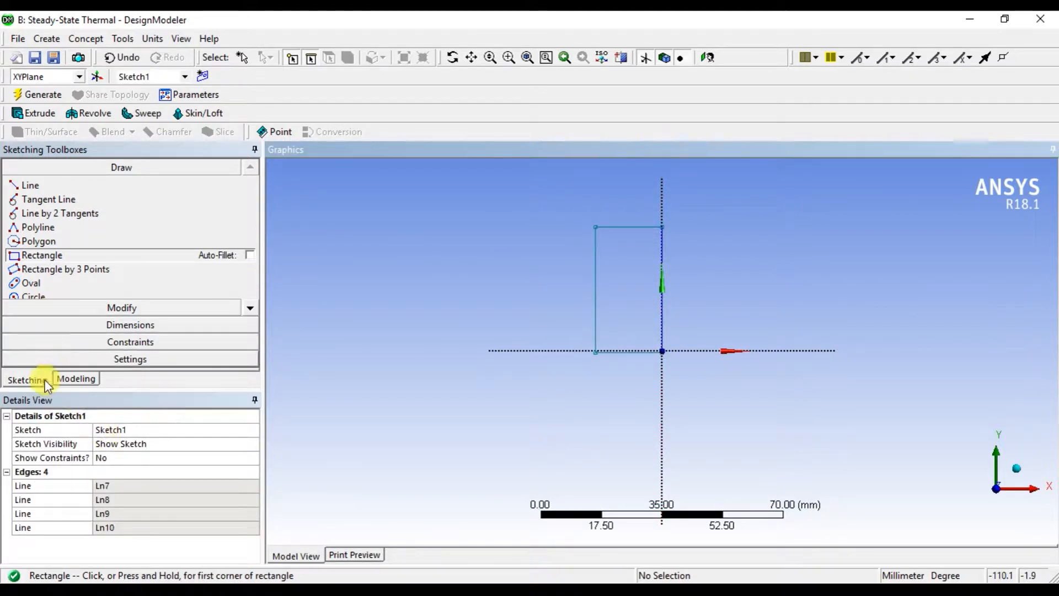
Dimension the rectangle's top edge and set its width to 45 mm.
left_click(133, 324)
left_click(619, 227)
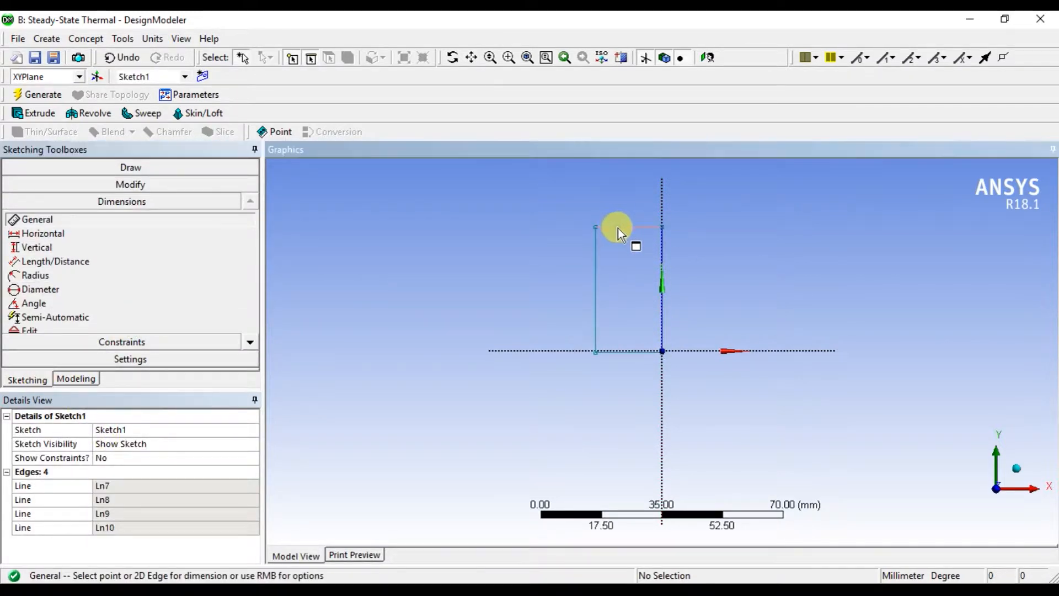
left_click(619, 214)
left_click(123, 486)
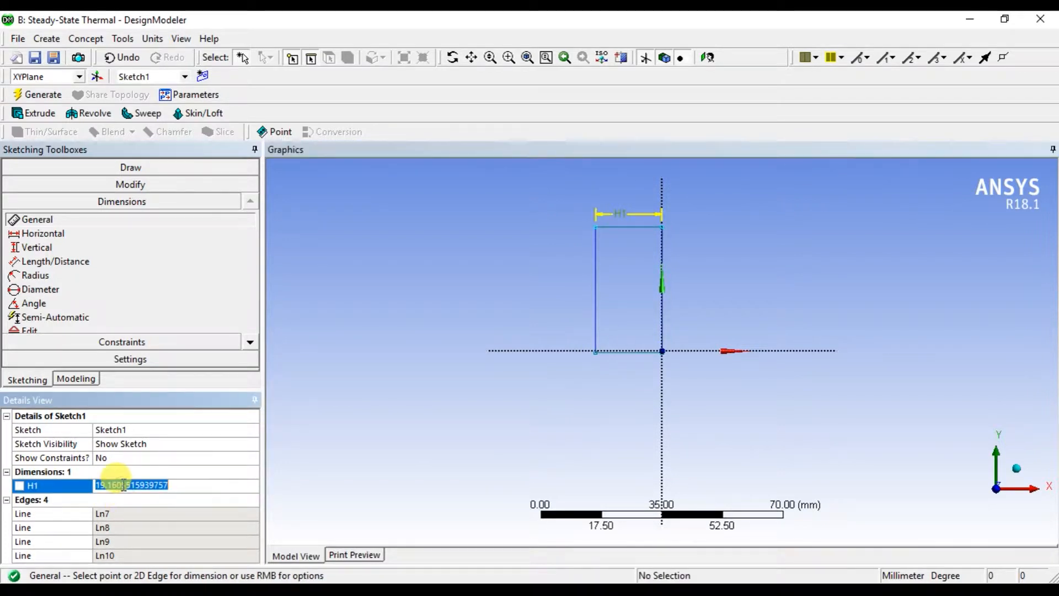
type("45")
key("Return")
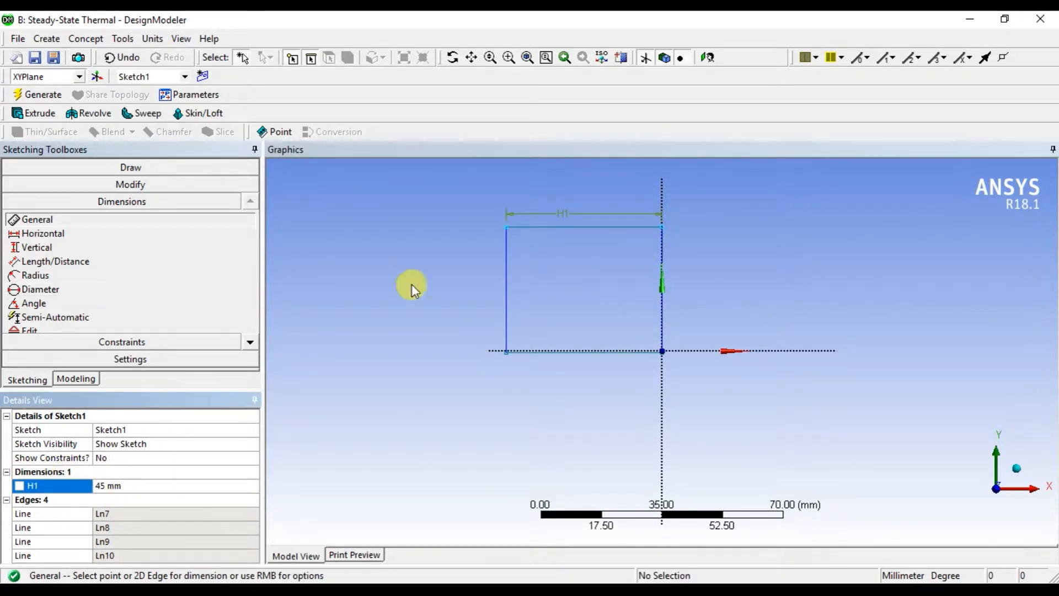
Dimension the rectangle's left edge and set its height to 100 mm.
left_click(506, 293)
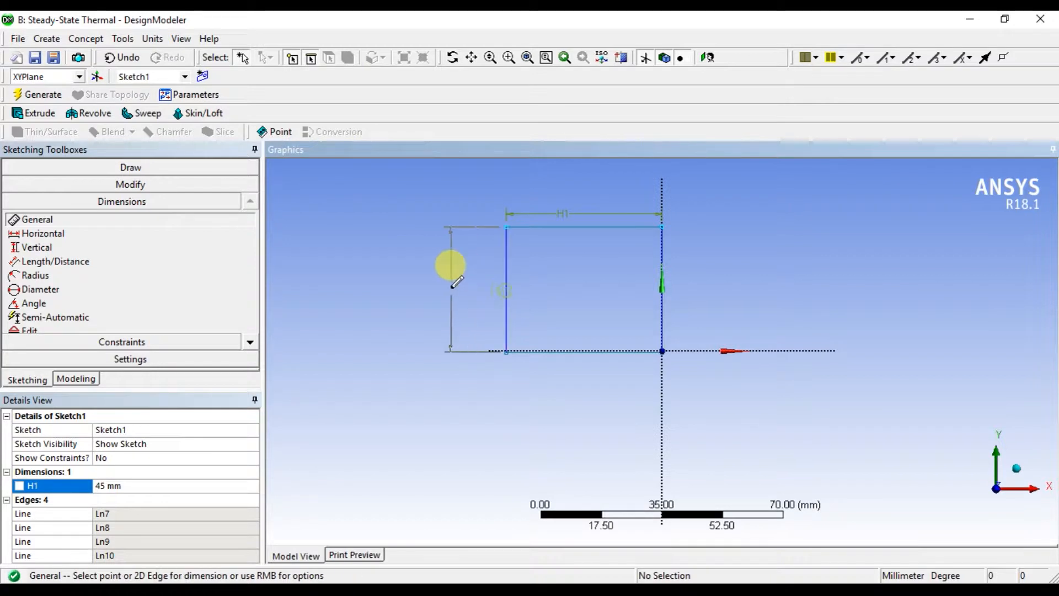
left_click(442, 294)
left_click(116, 499)
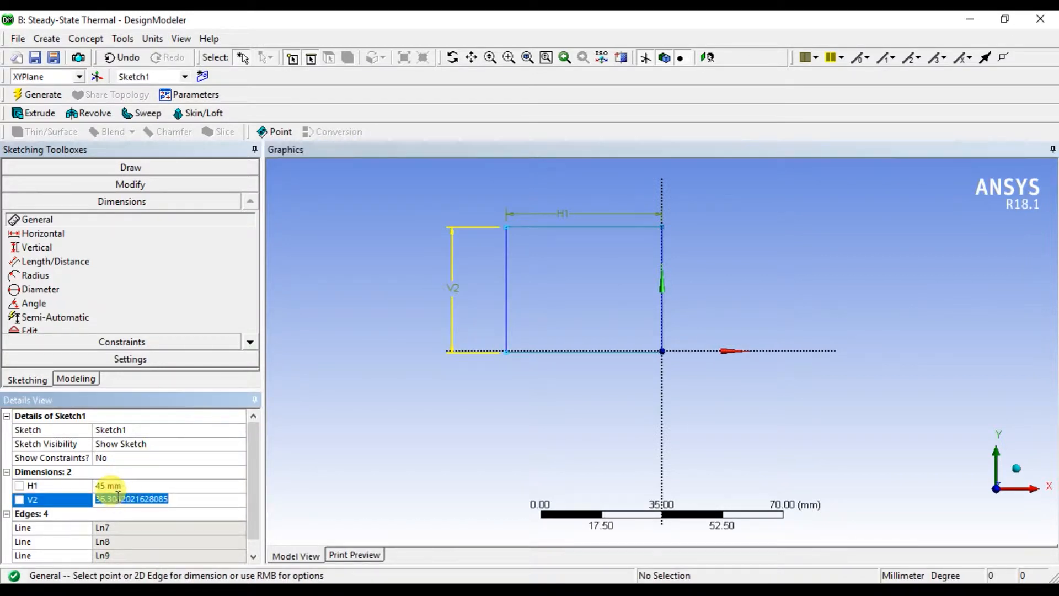
type("100")
key("Return")
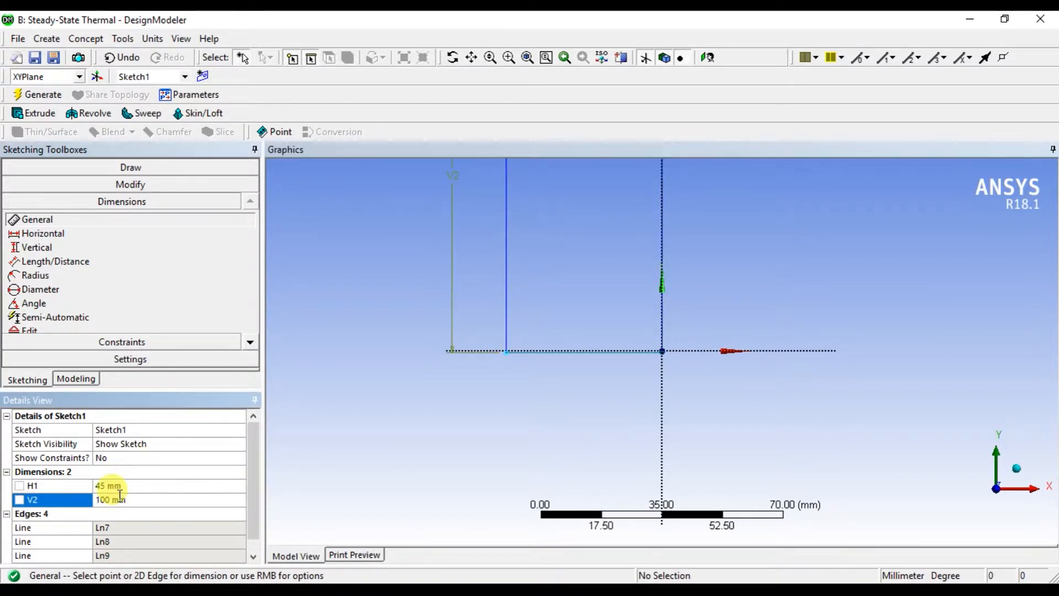
Extrude the rectangle sketch with a fixed depth of 15 mm and generate the solid block.
scroll(449, 510, "down", 3)
scroll(534, 298, "down", 2)
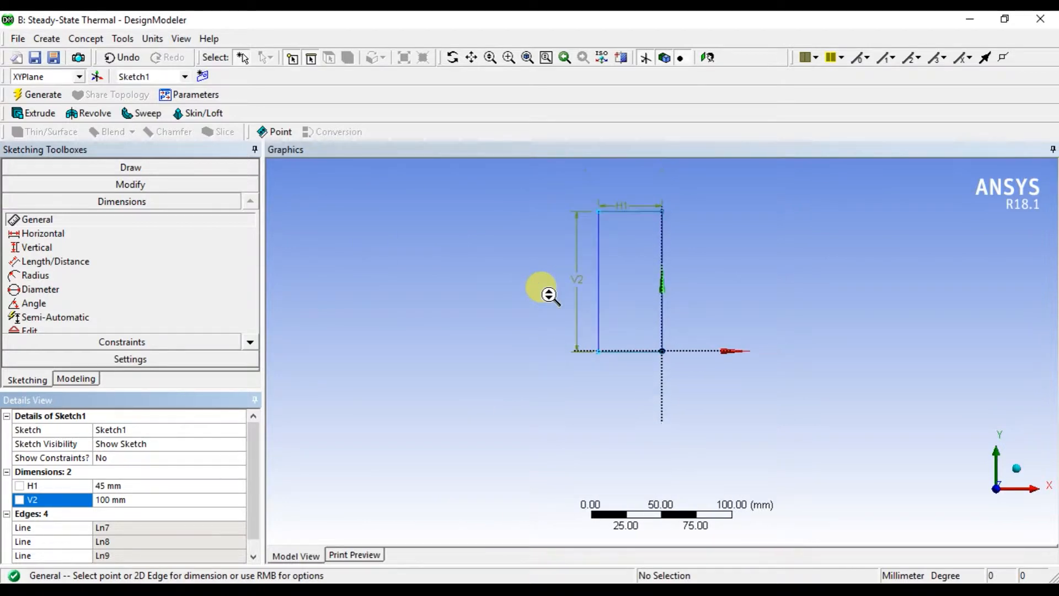
left_click(38, 114)
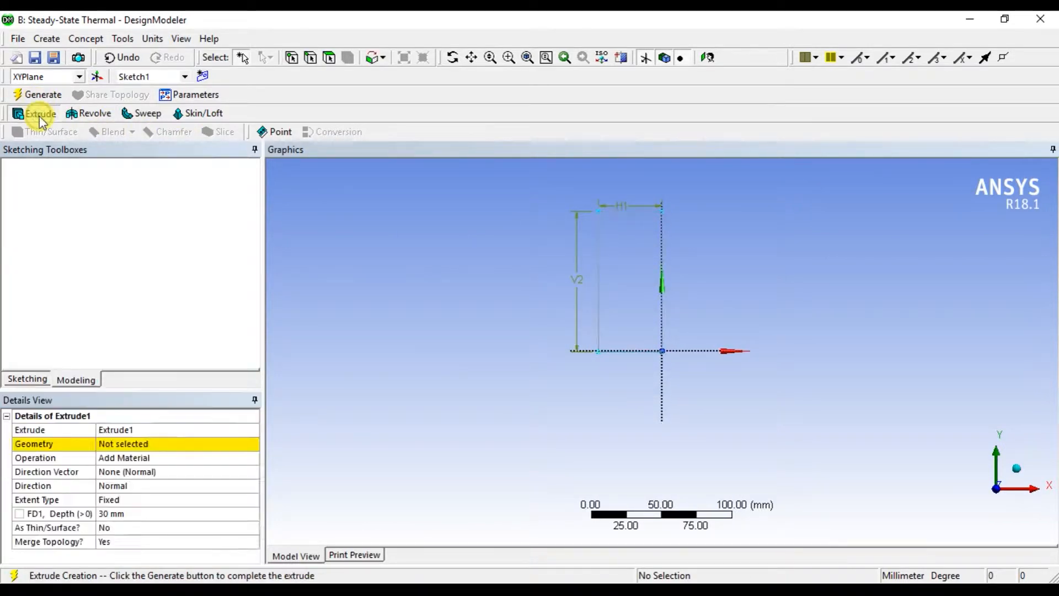
left_click(148, 514)
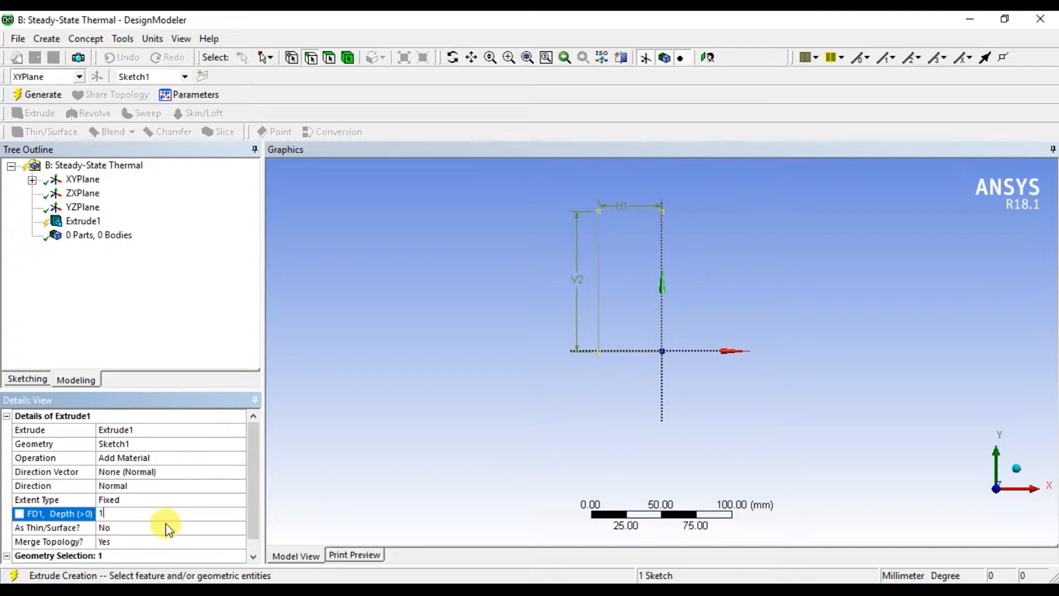
type("5")
key("Return")
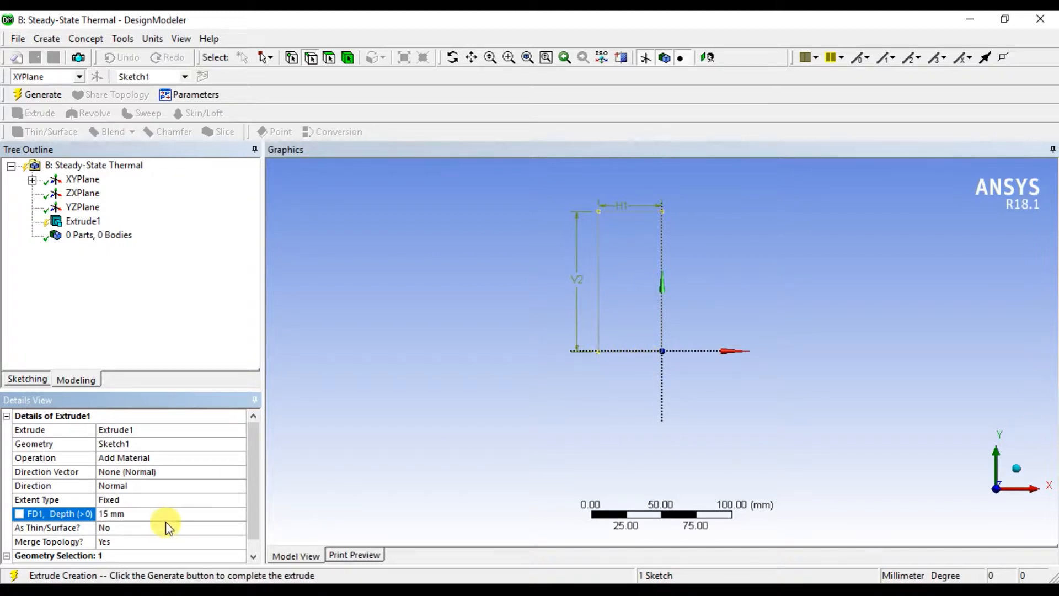
left_click(39, 95)
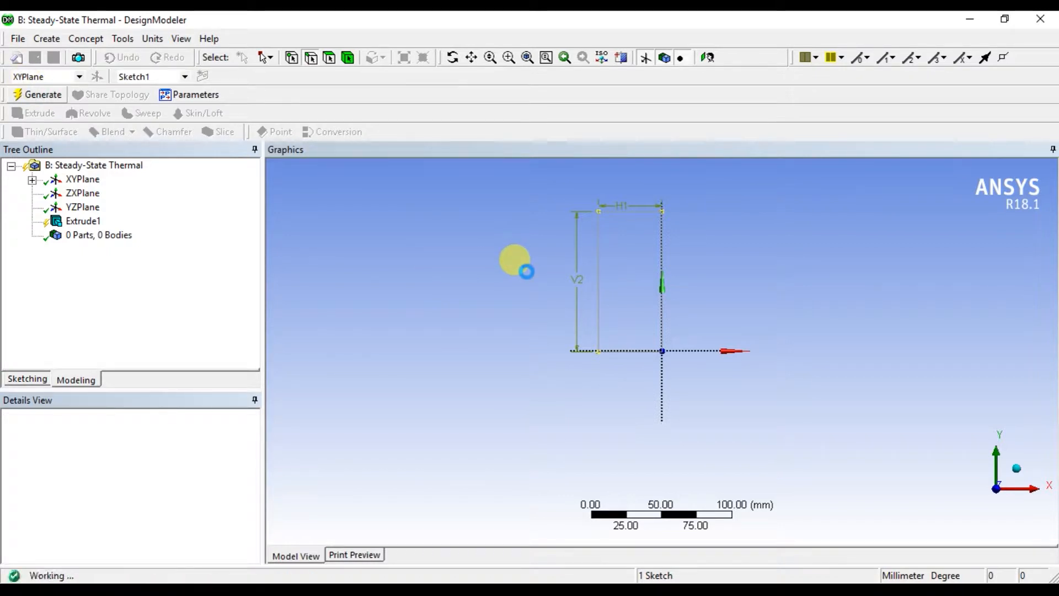
middle_click_drag(563, 337, 661, 341)
scroll(663, 320, "up", 4)
scroll(671, 329, "up", 2)
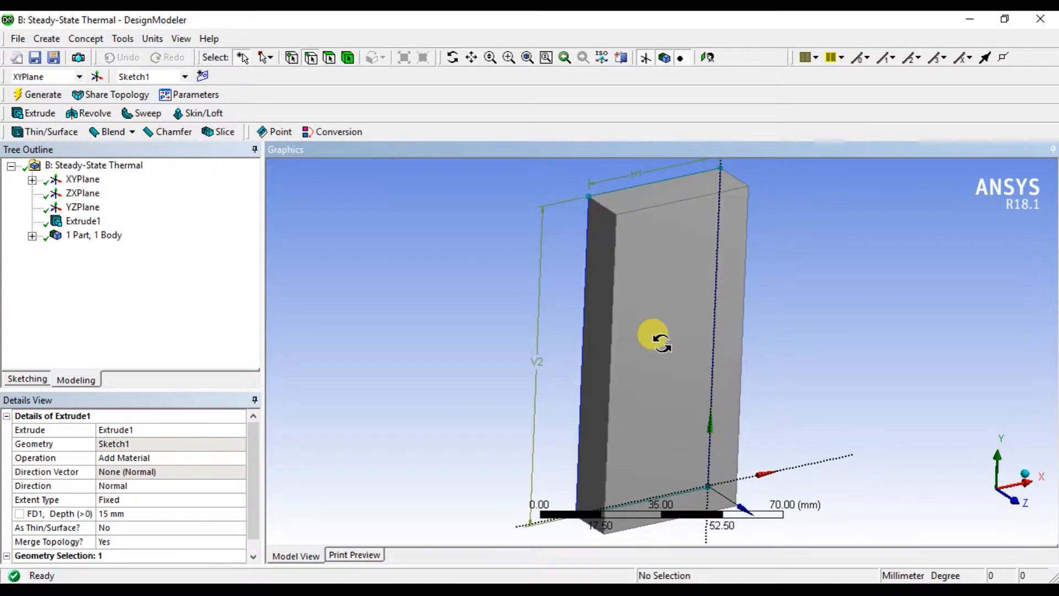
Close DesignModeler and open the second system's Model in Mechanical.
left_click(18, 40)
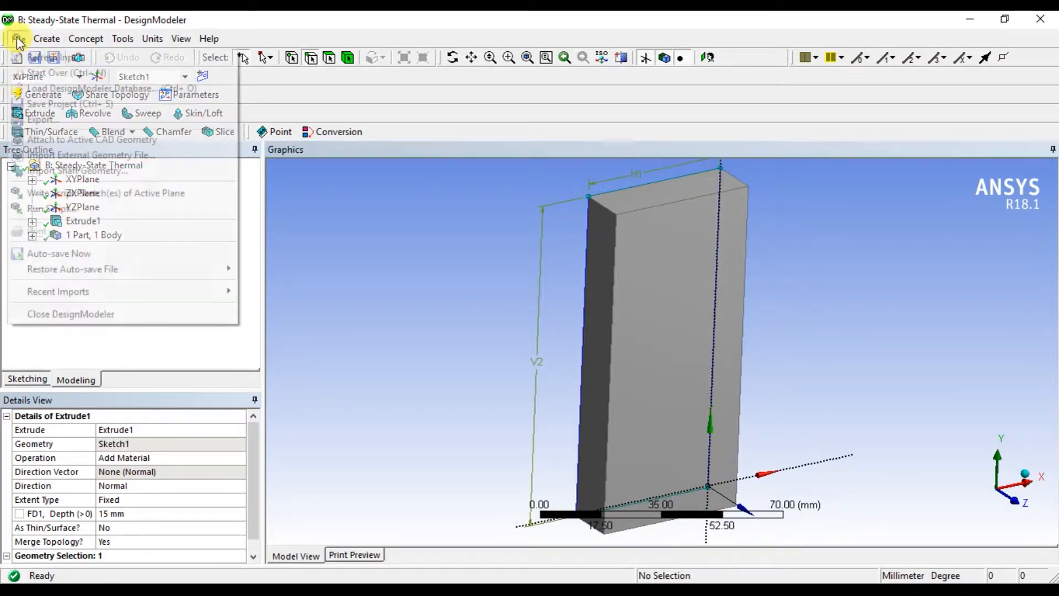
left_click(78, 312)
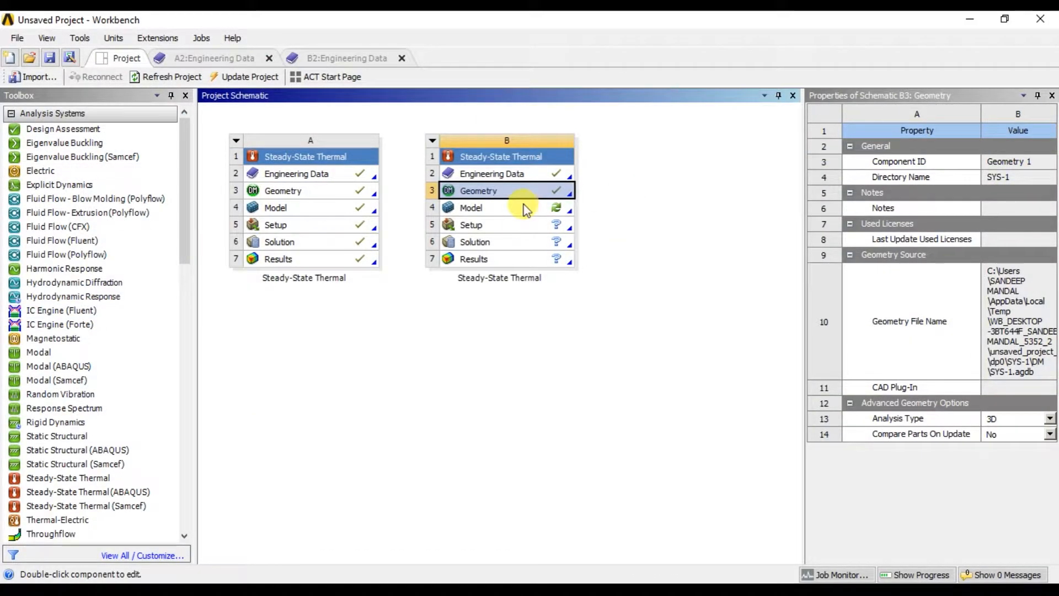
left_click(555, 209)
double_click(555, 209)
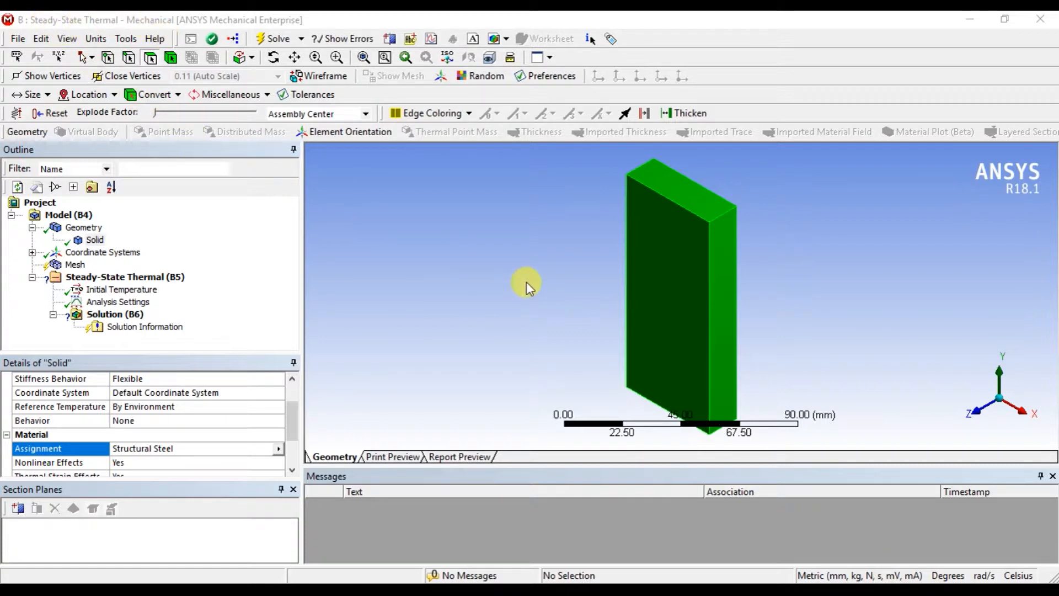
Assign Copper Alloy as the material of the solid block.
middle_click_drag(525, 276, 555, 314)
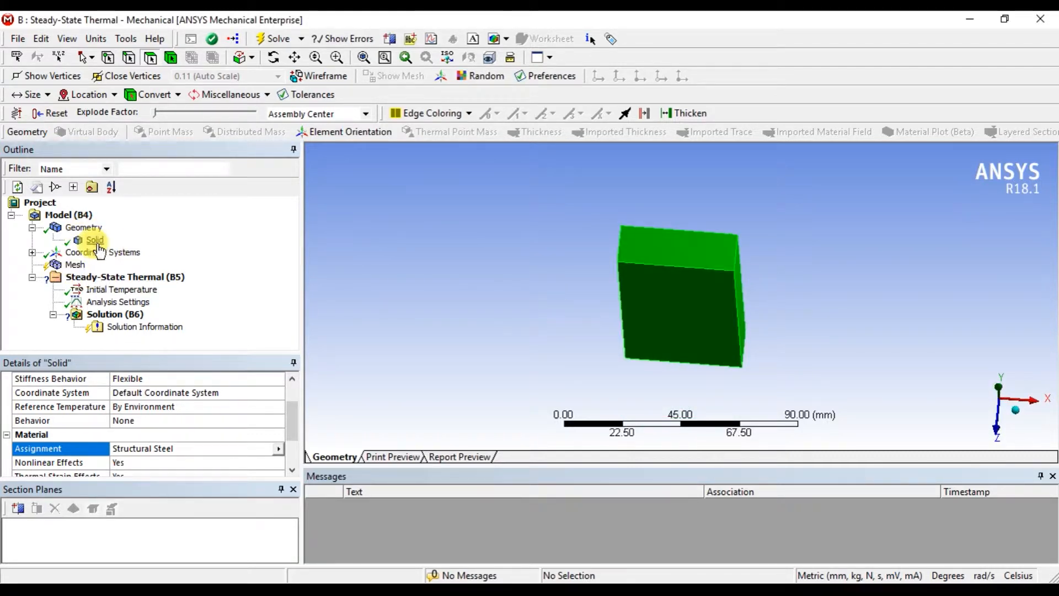
left_click(279, 453)
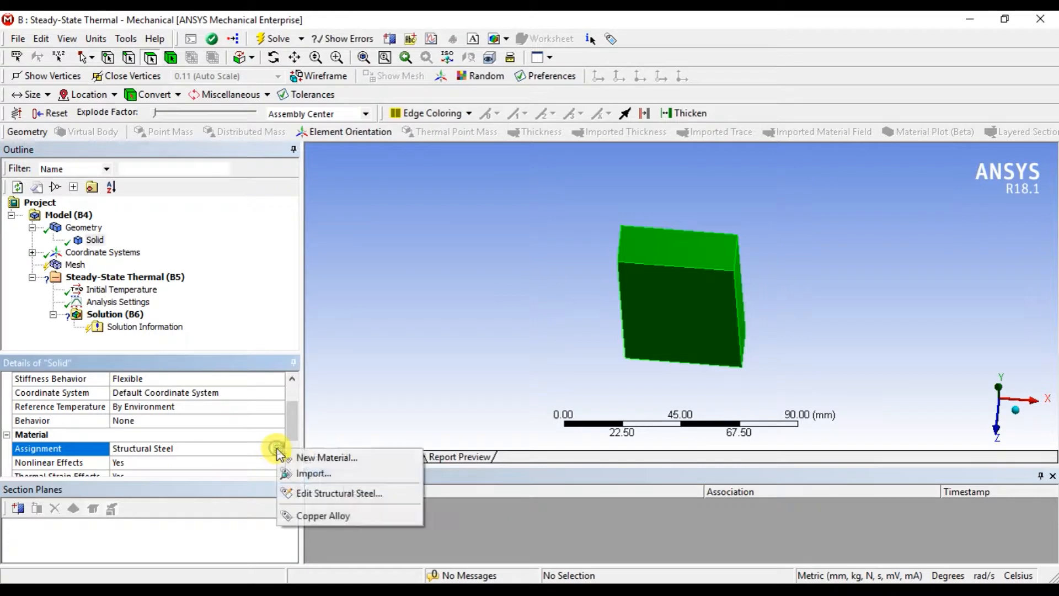
left_click(331, 513)
middle_click_drag(546, 336, 538, 261)
Set the Relevance Center in the mesh's Sizing settings to Medium.
left_click(78, 254)
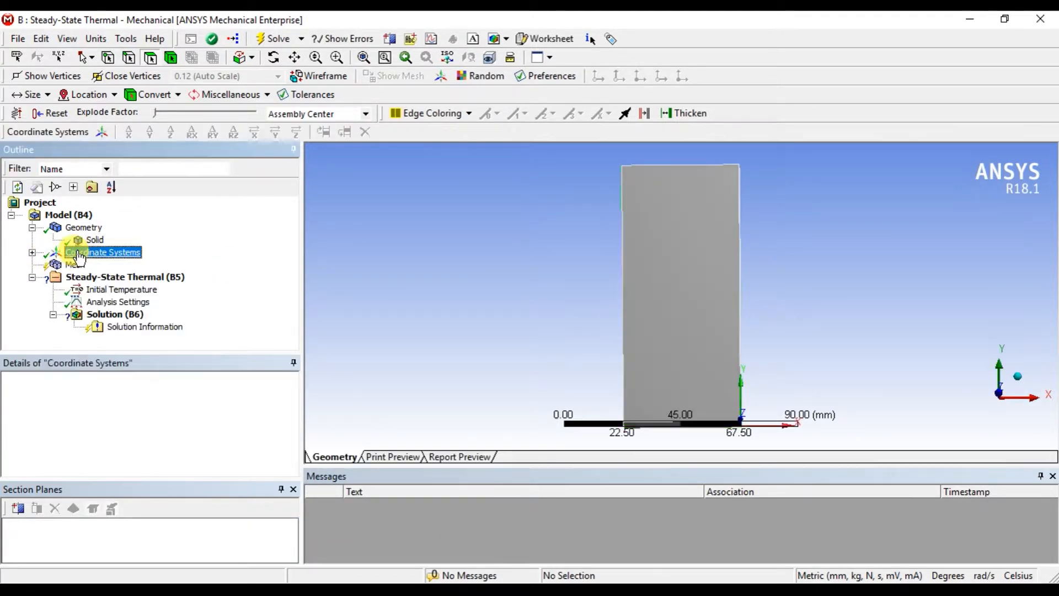
left_click(72, 265)
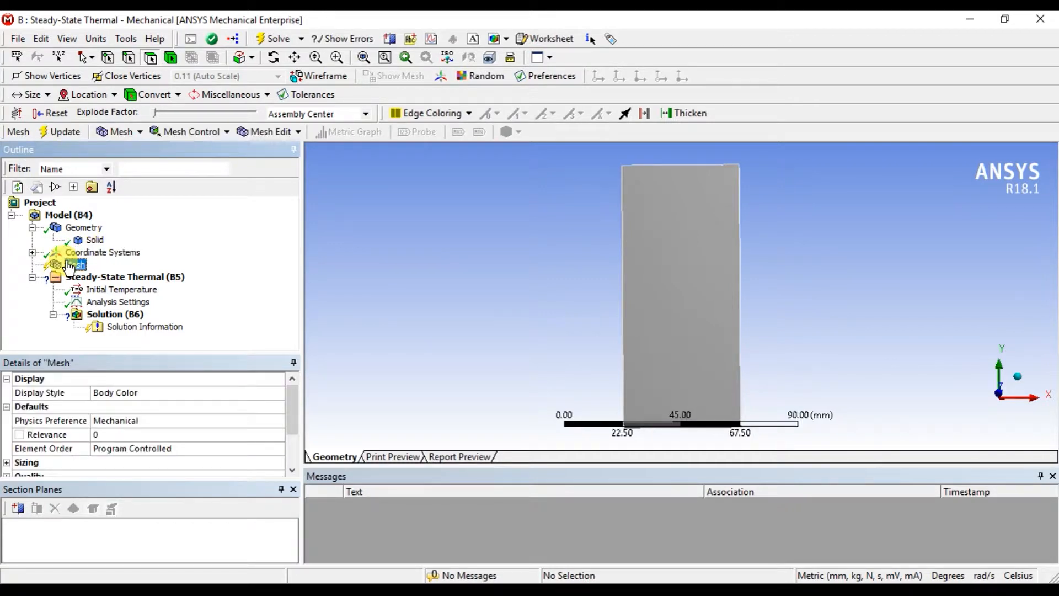
left_click_drag(291, 425, 291, 431)
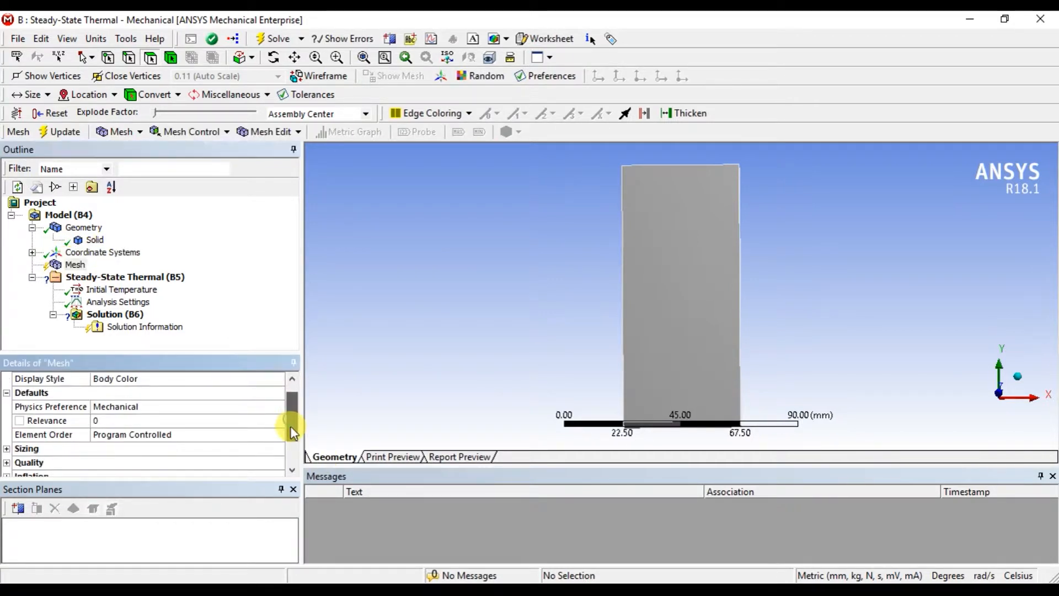
left_click(180, 407)
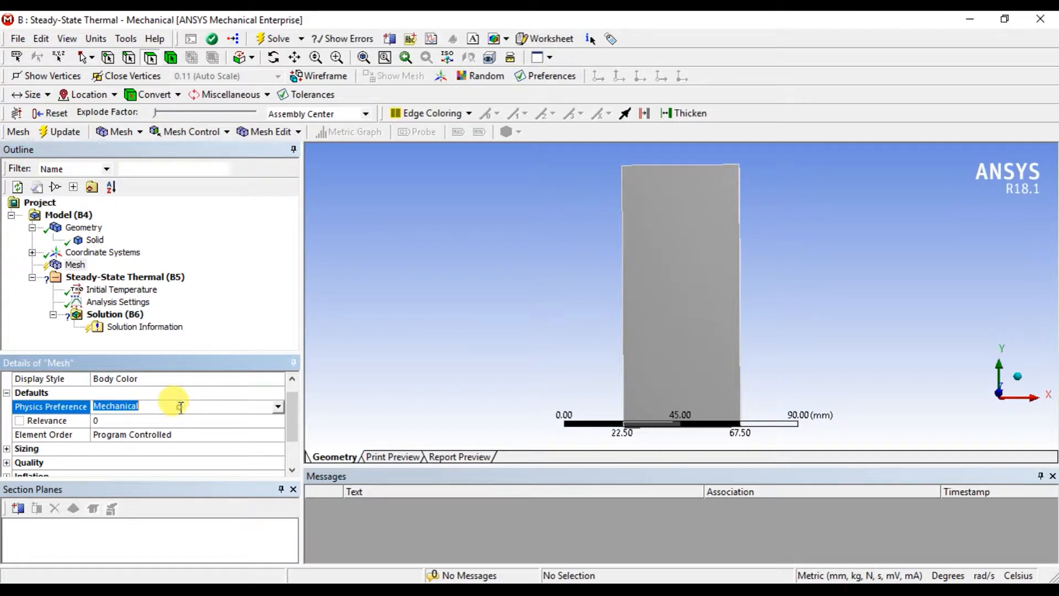
left_click(200, 431)
scroll(197, 419, "up", 1)
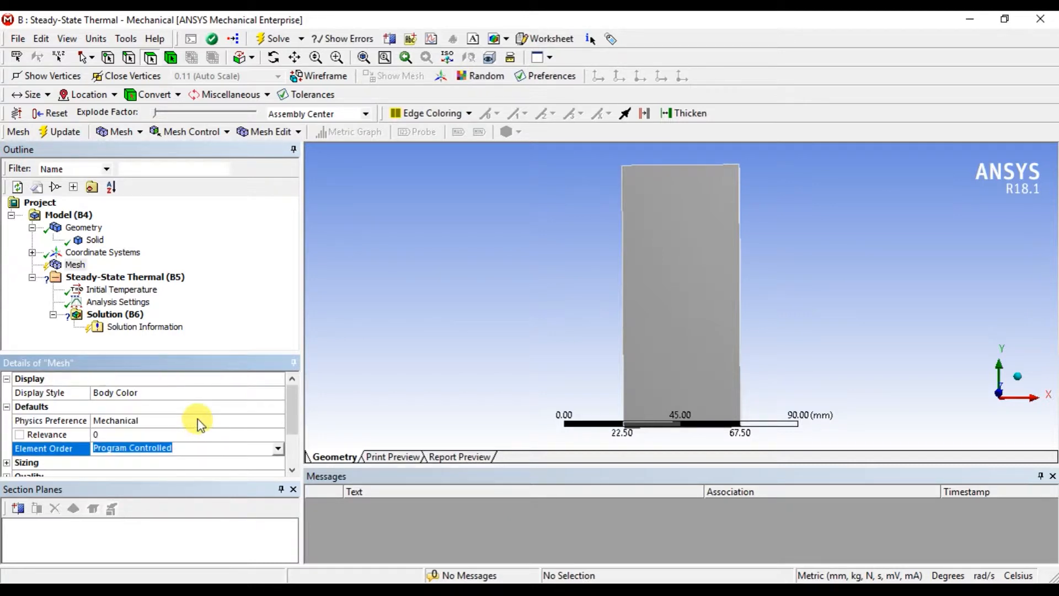
scroll(130, 460, "down", 2)
left_click(7, 407)
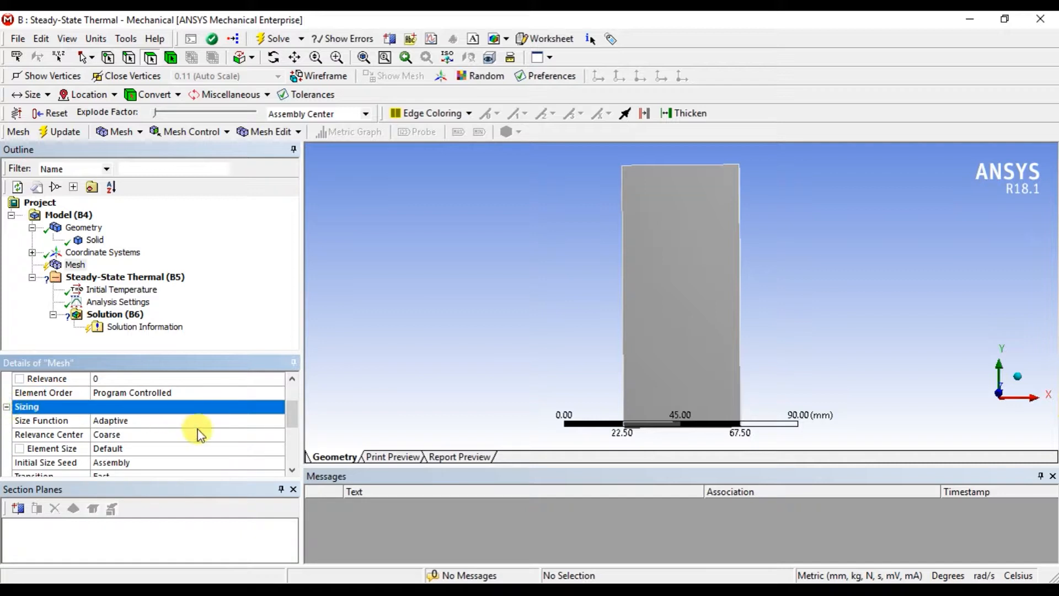
left_click(210, 434)
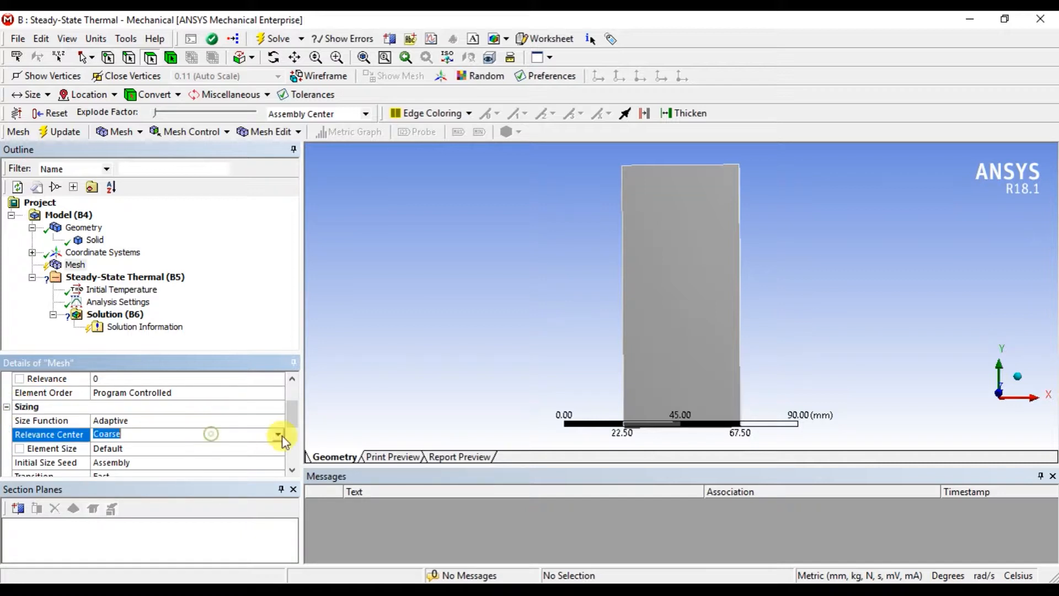
left_click(280, 439)
left_click(199, 451)
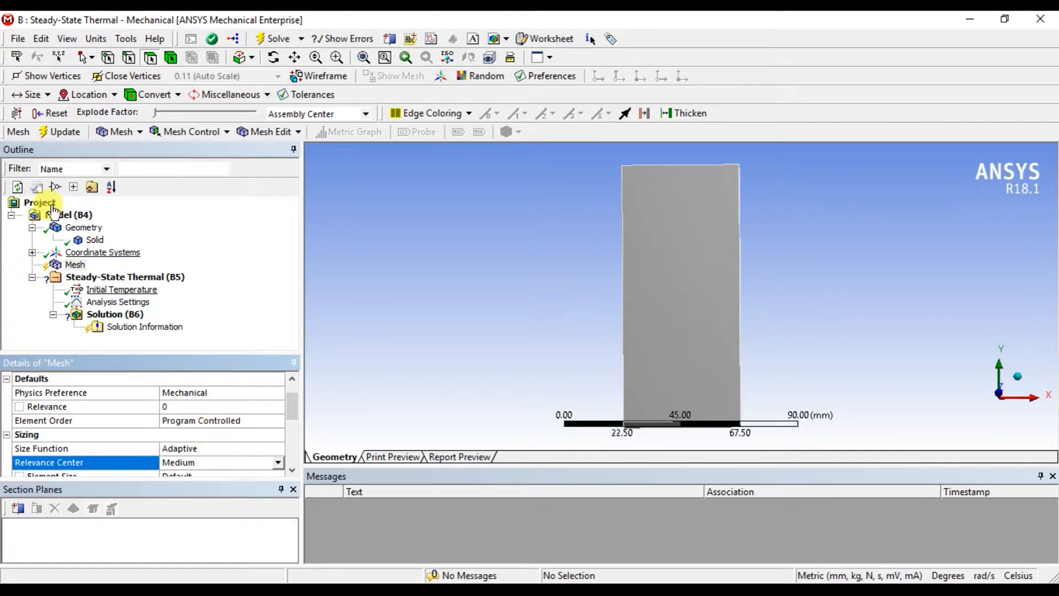
Generate the mesh on the block and examine its elements up close on the side and front faces.
left_click(113, 136)
left_click(131, 150)
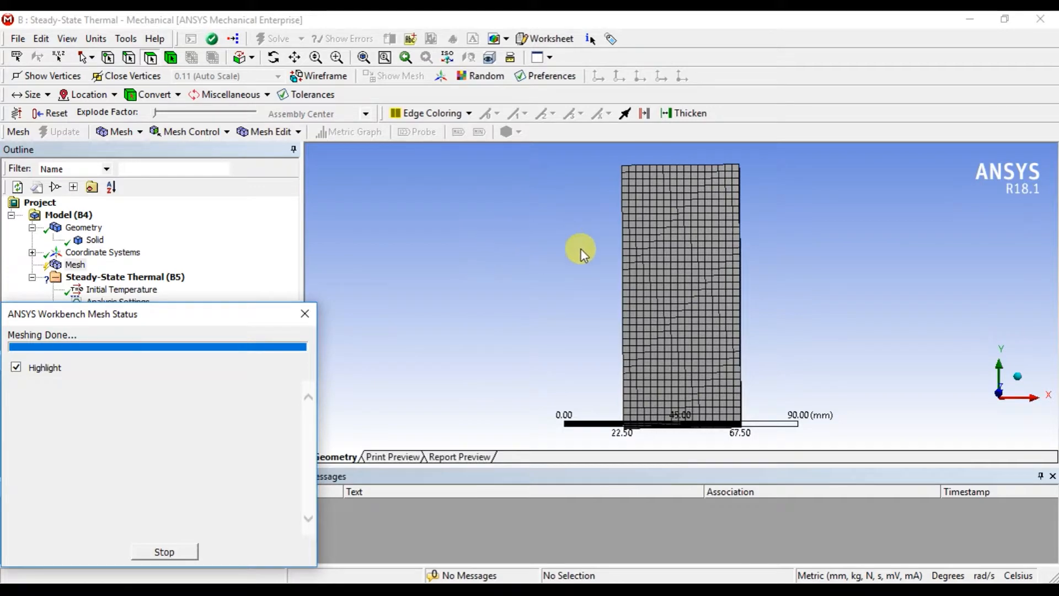
middle_click_drag(580, 248, 679, 276)
scroll(680, 266, "up", 6)
scroll(680, 266, "down", 3)
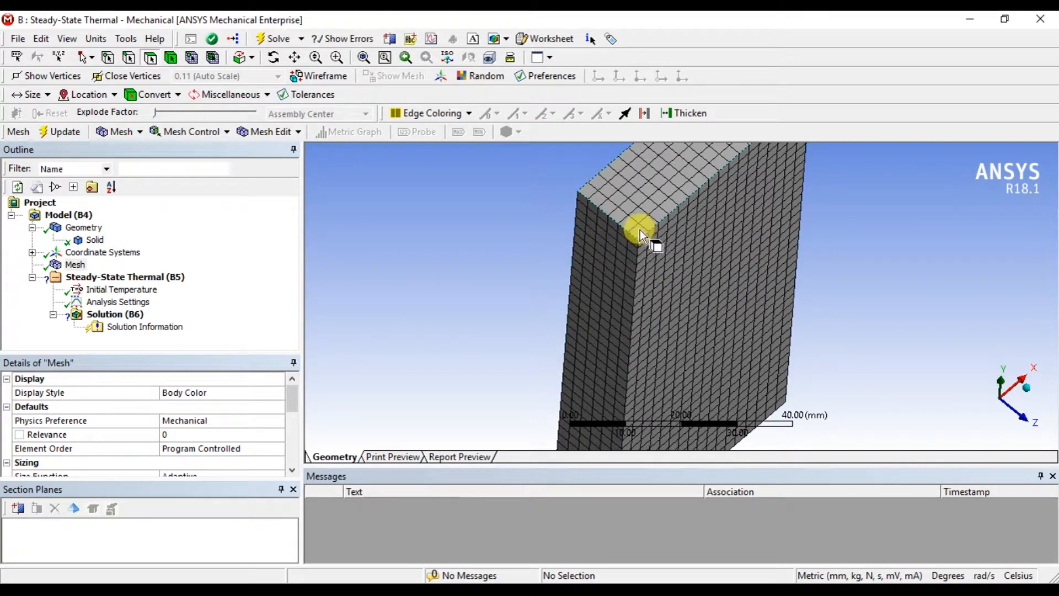
scroll(629, 246, "up", 5)
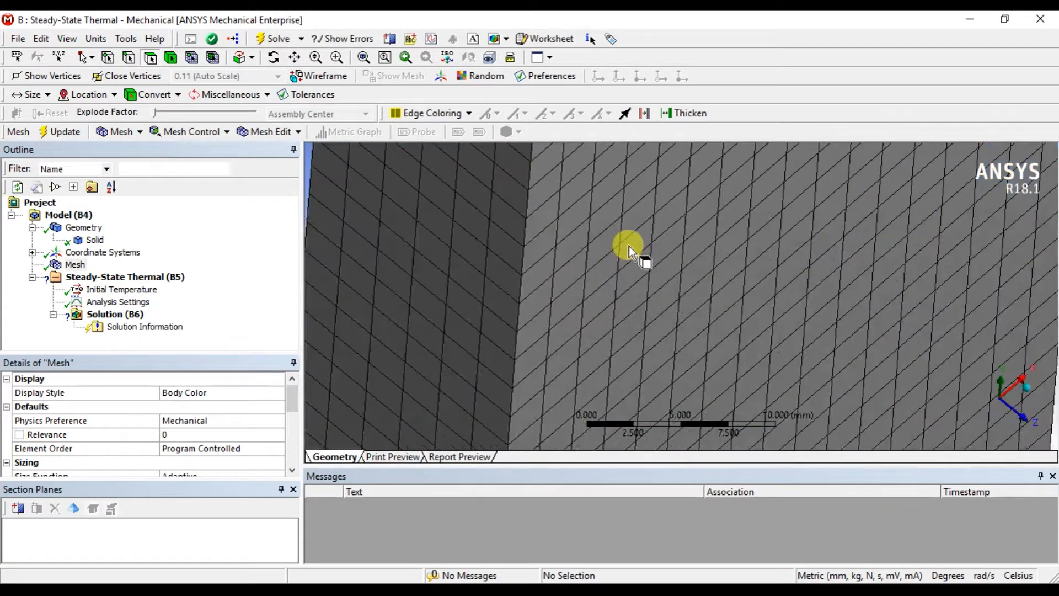
middle_click_drag(629, 246, 604, 250)
scroll(462, 259, "down", 6)
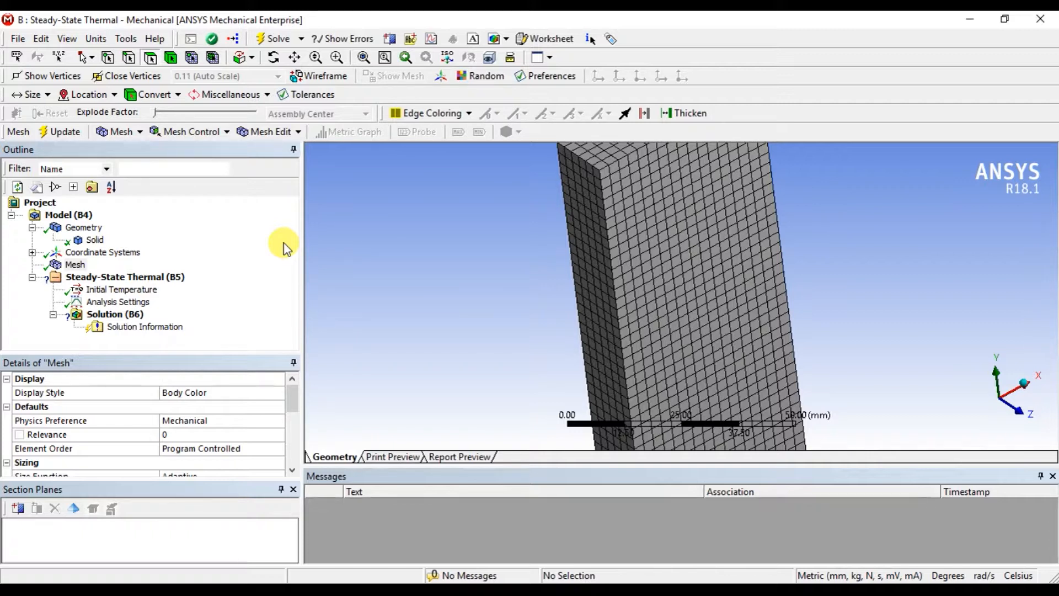
Add a Temperature load of 350 °C to the block's narrow 100 x 15 mm side face on the negative X side.
left_click(101, 283)
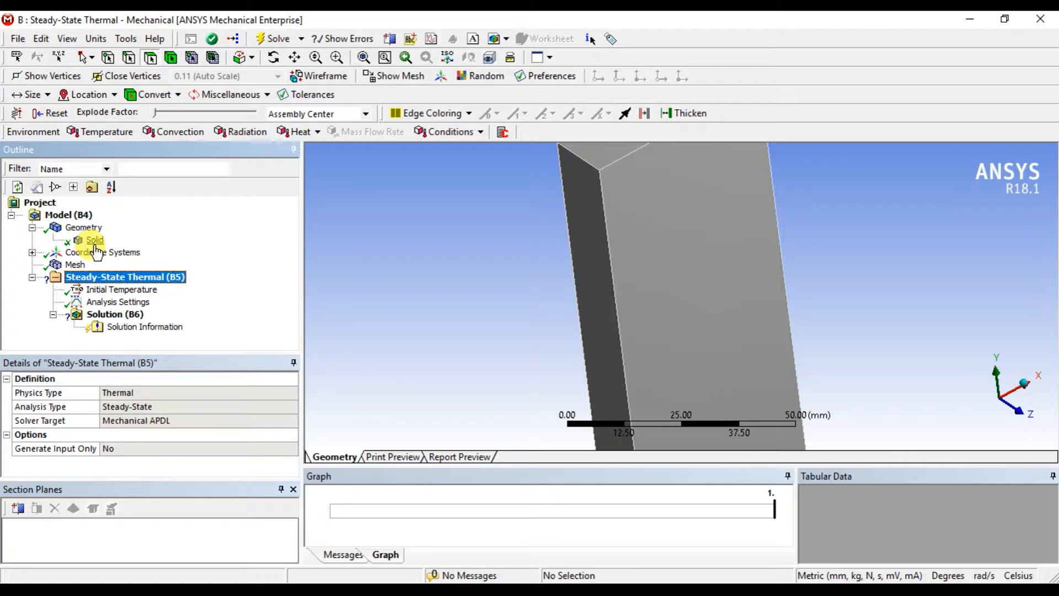
scroll(544, 312, "down", 3)
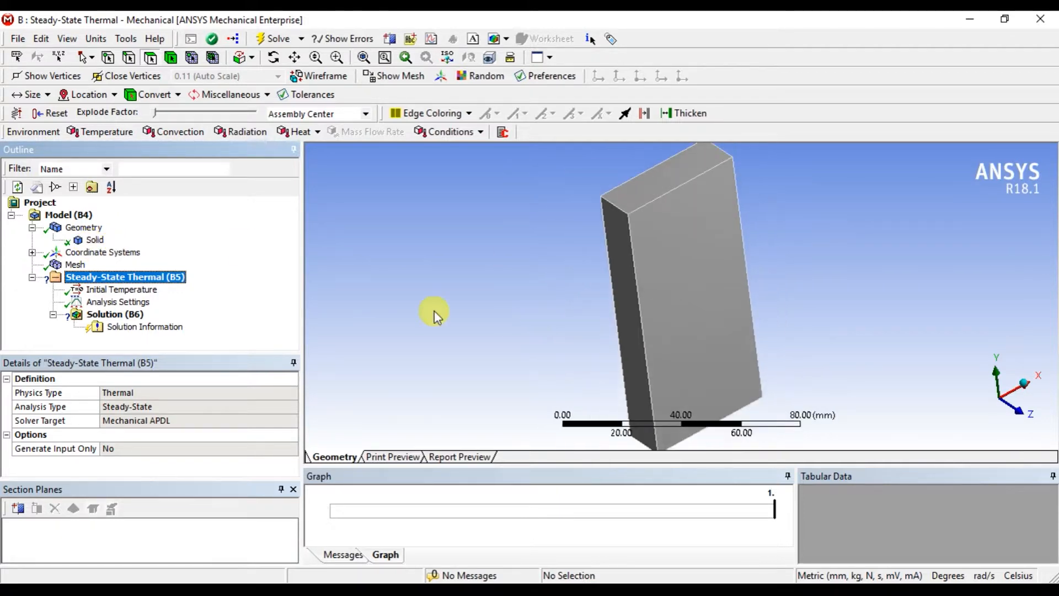
left_click(108, 133)
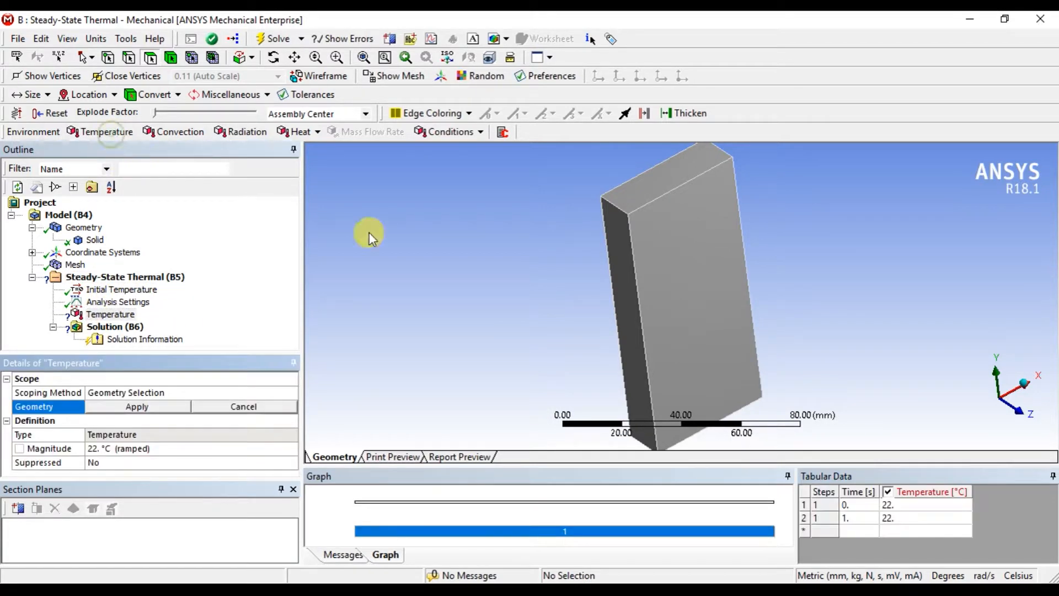
left_click(623, 258)
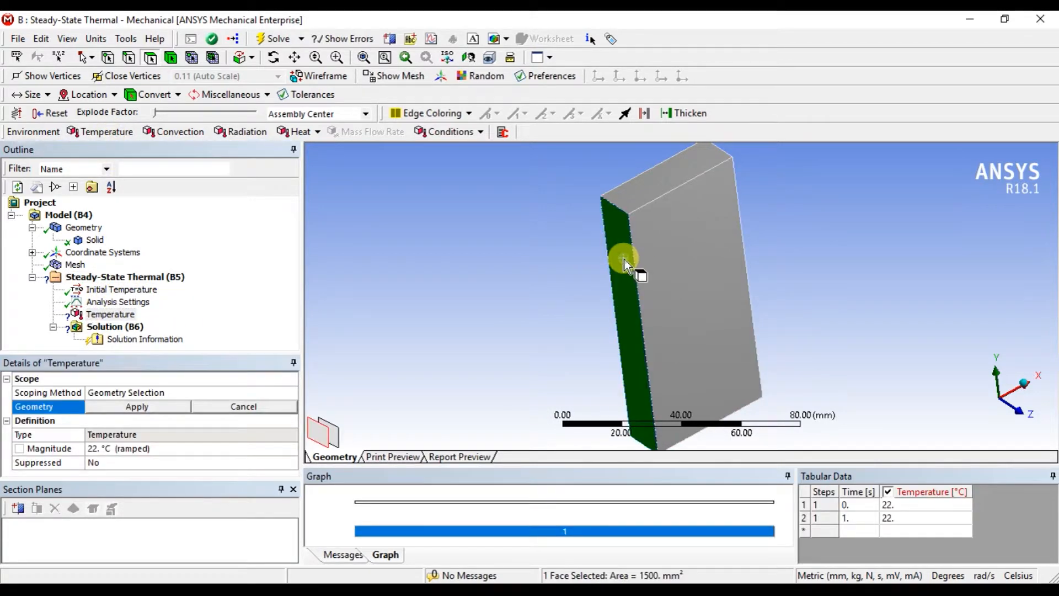
left_click(131, 448)
type("350")
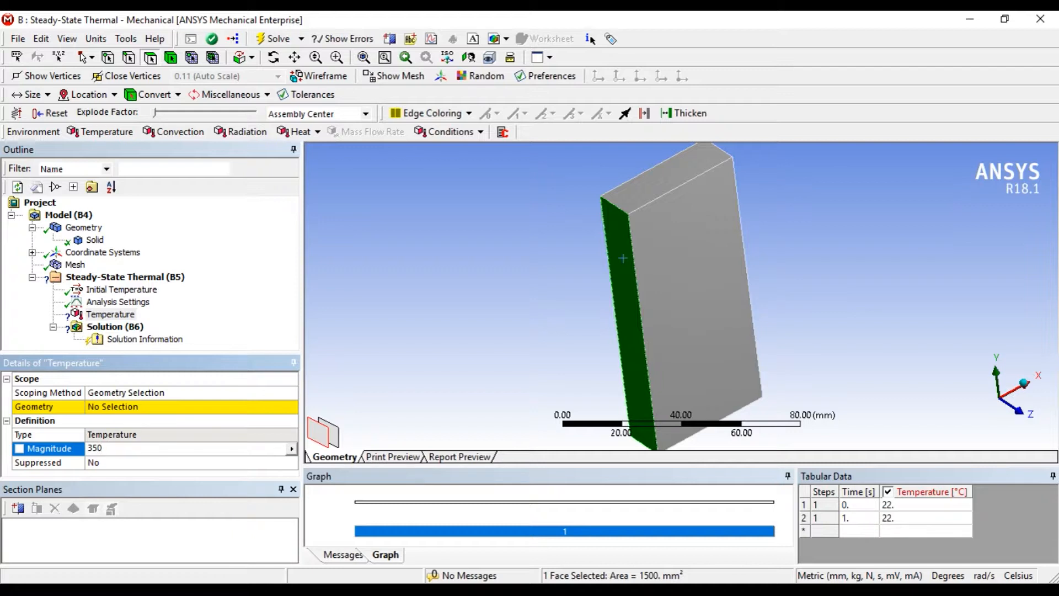
left_click(128, 407)
left_click(128, 407)
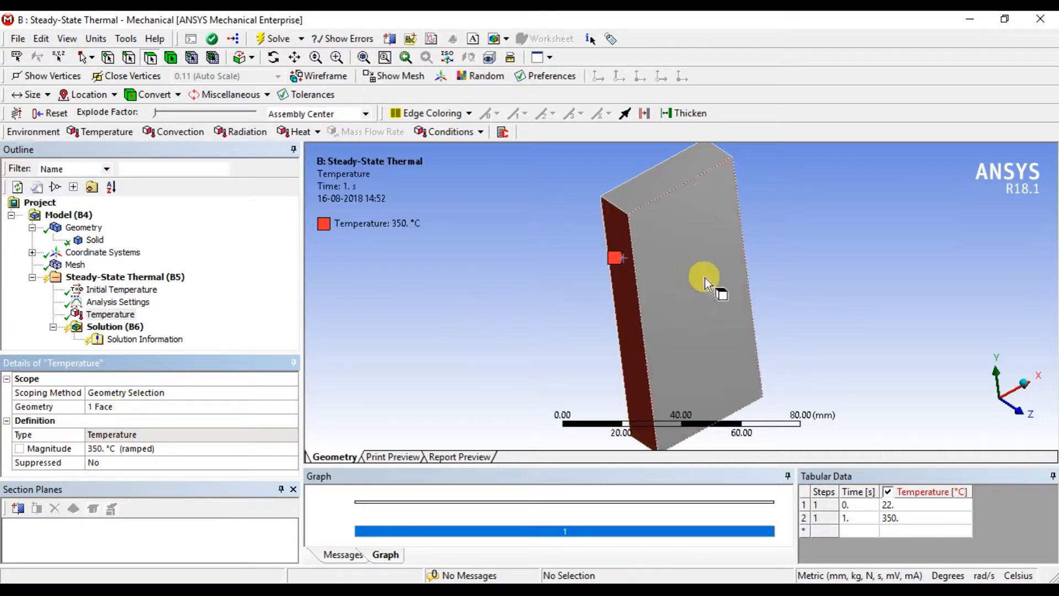
Add a second Temperature load of 50 °C to the opposite narrow side face and check both loads on the model.
left_click_drag(704, 277, 572, 315)
left_click(113, 133)
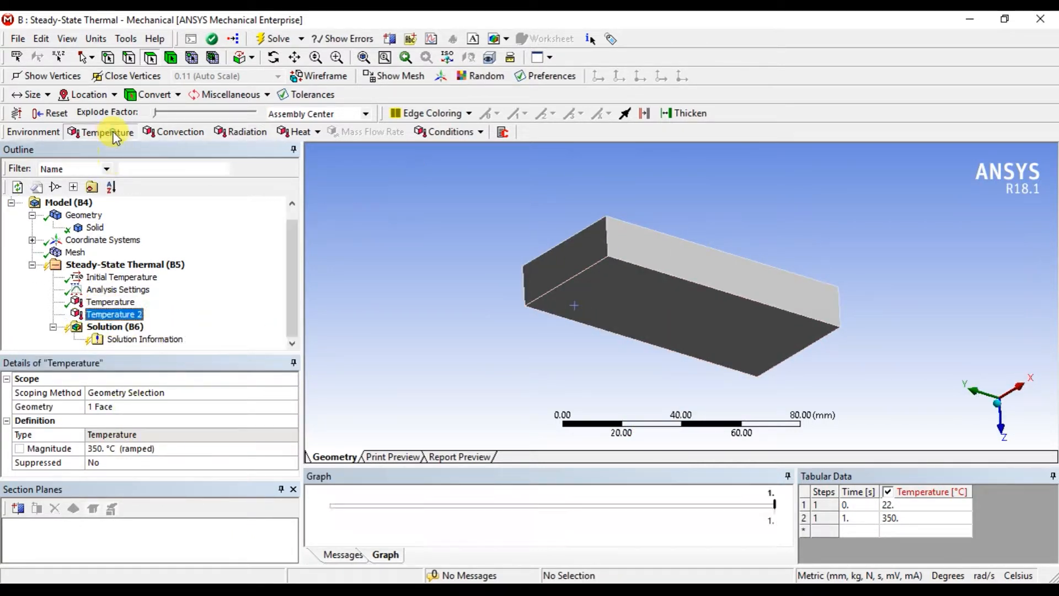
left_click(647, 243)
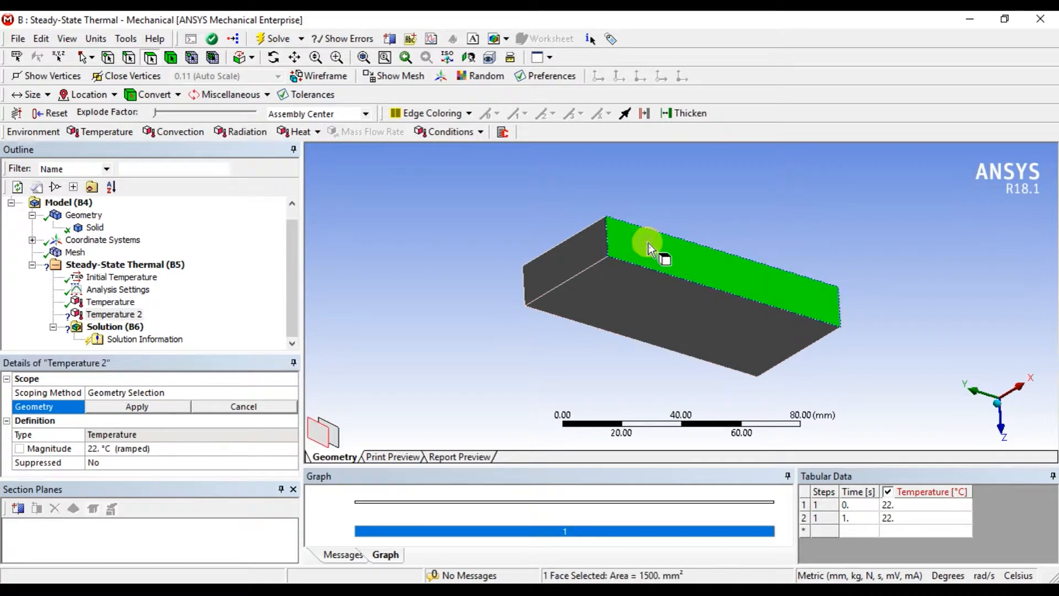
left_click(138, 449)
type("50")
key("Return")
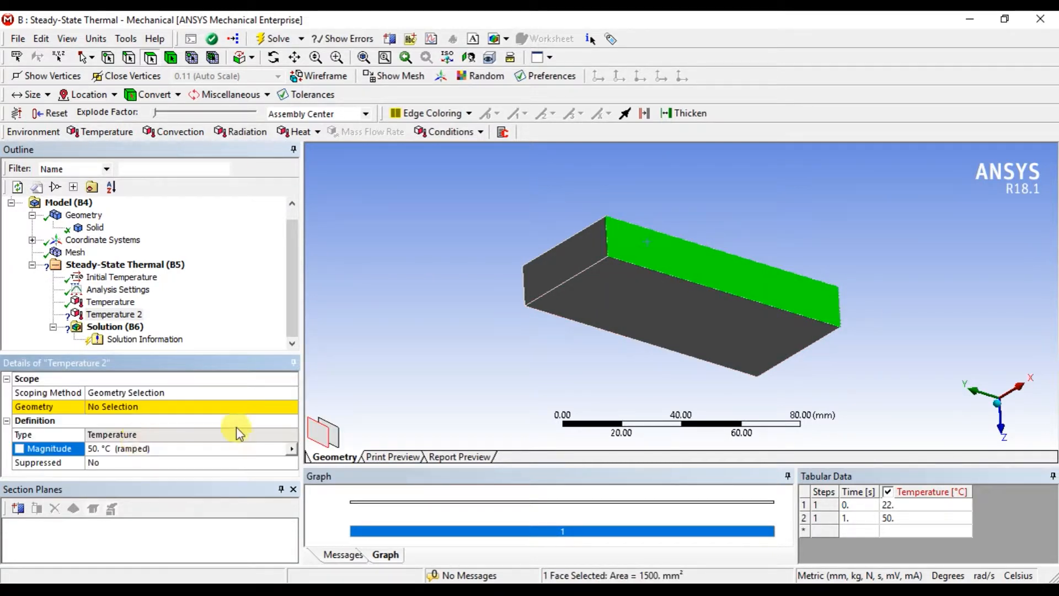
left_click(129, 406)
left_click(128, 407)
left_click_drag(577, 367, 741, 317)
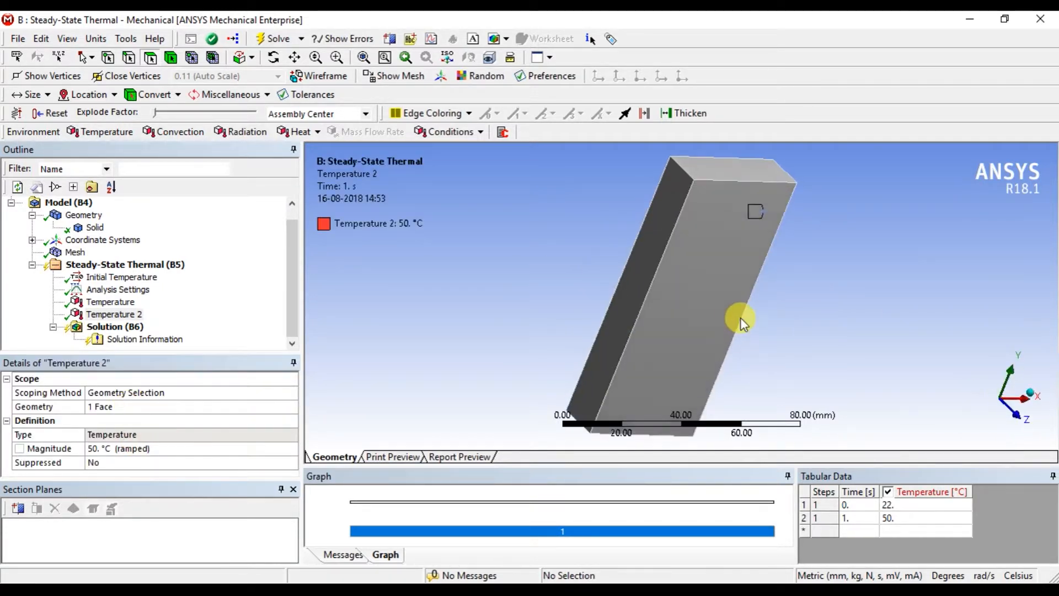
left_click(110, 301)
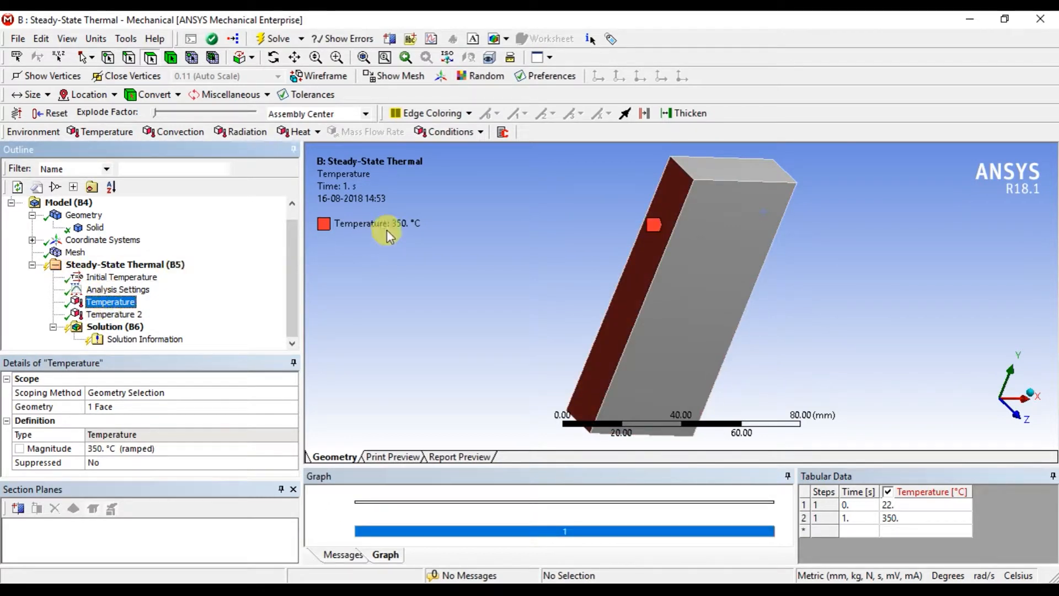
middle_click_drag(653, 266, 500, 273)
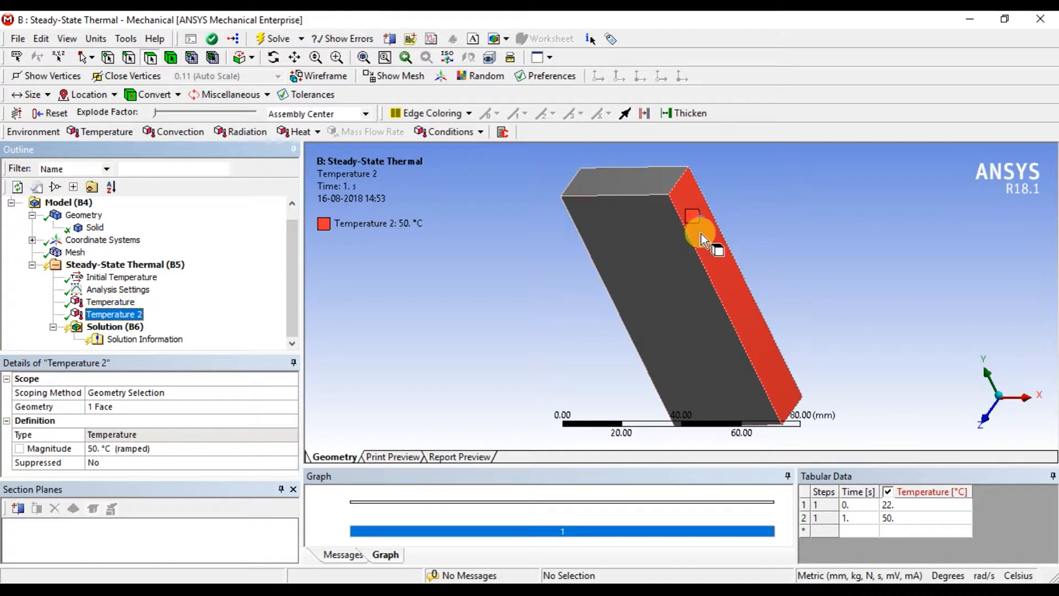
middle_click_drag(497, 313, 614, 293)
Solve the steady-state thermal analysis and look through the Analysis Settings while it runs.
left_click(115, 327)
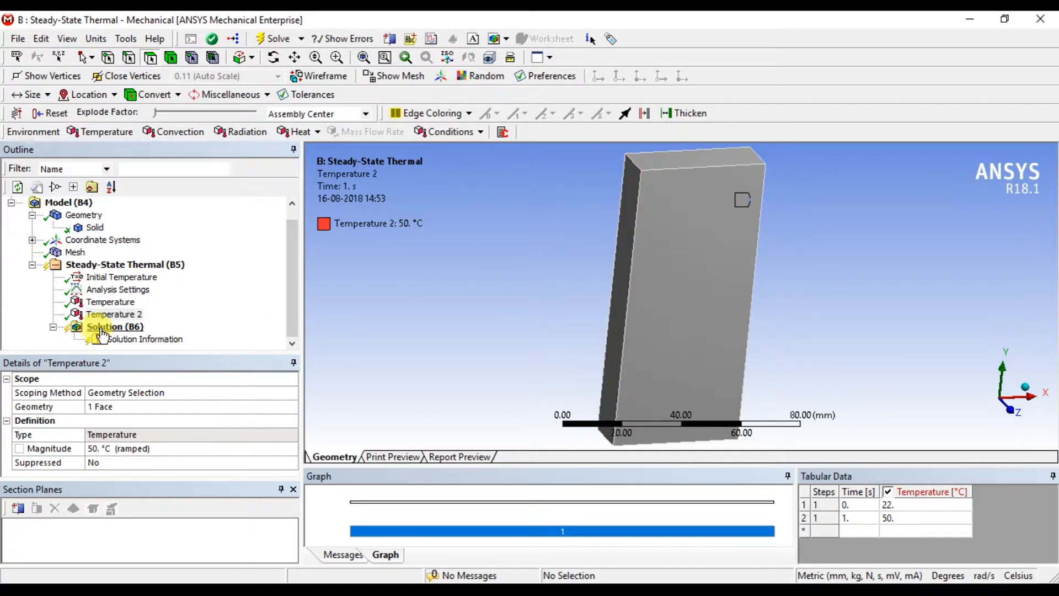
left_click(272, 39)
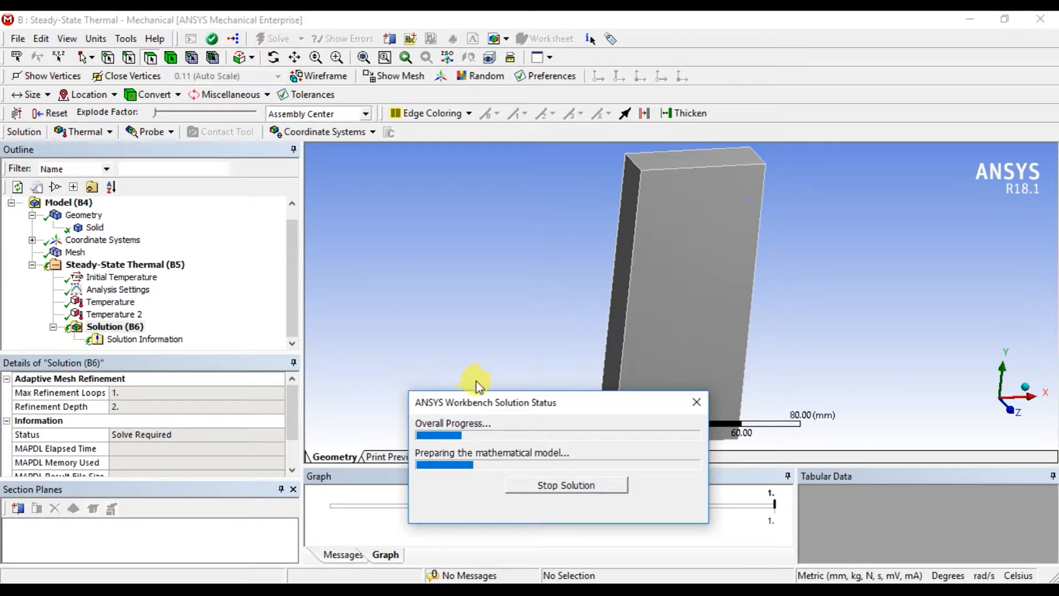
left_click_drag(485, 402, 396, 292)
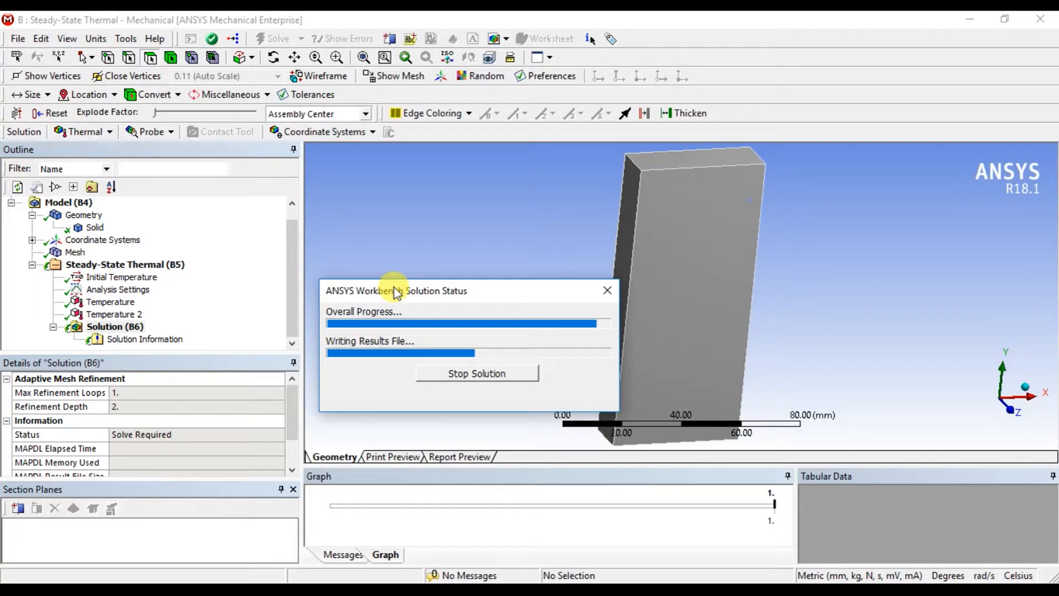
left_click(110, 291)
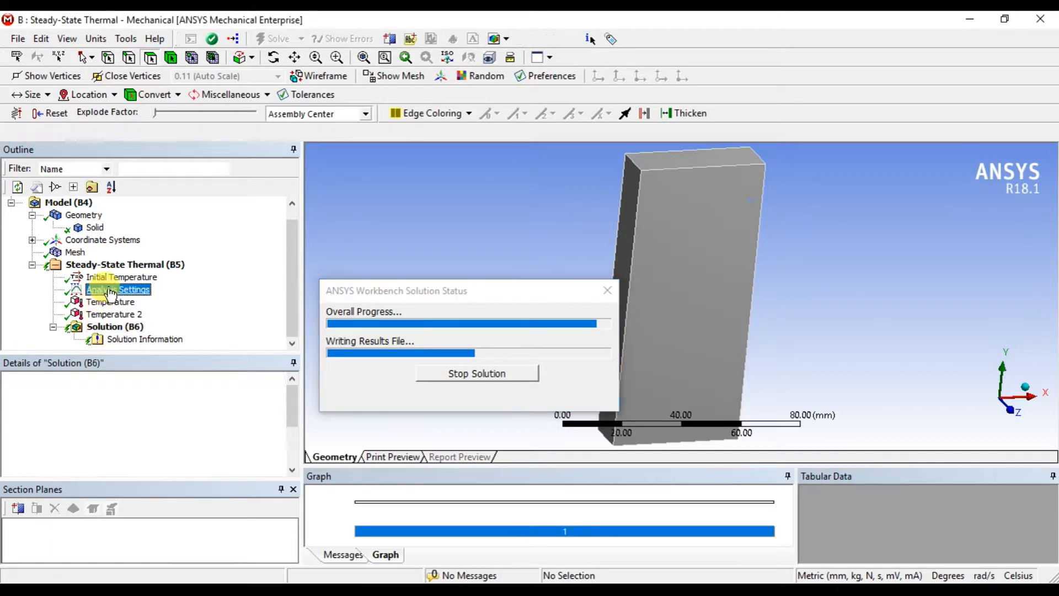
scroll(197, 405, "down", 3)
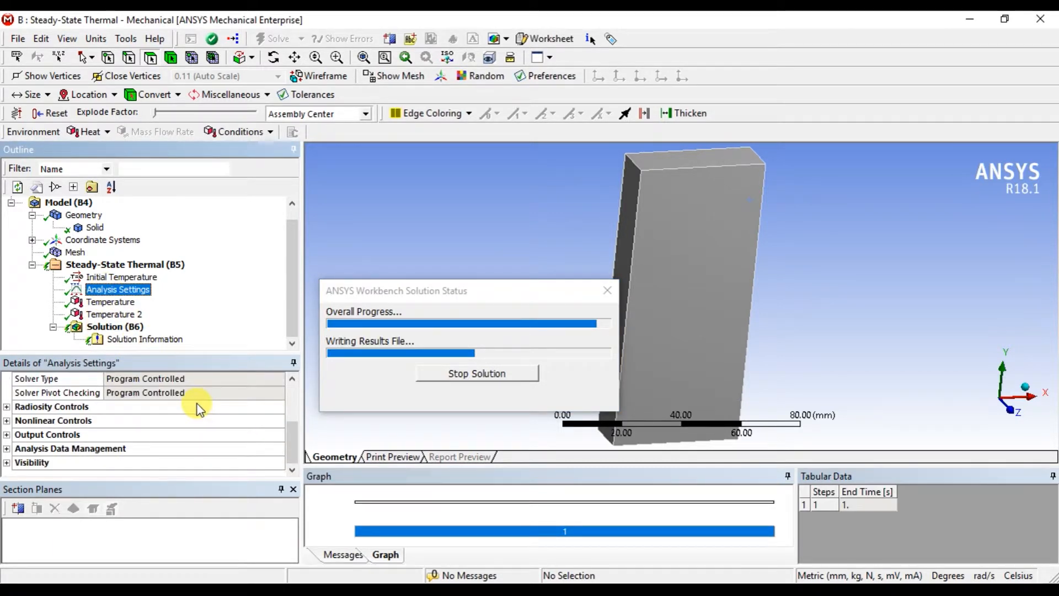
scroll(198, 408, "up", 3)
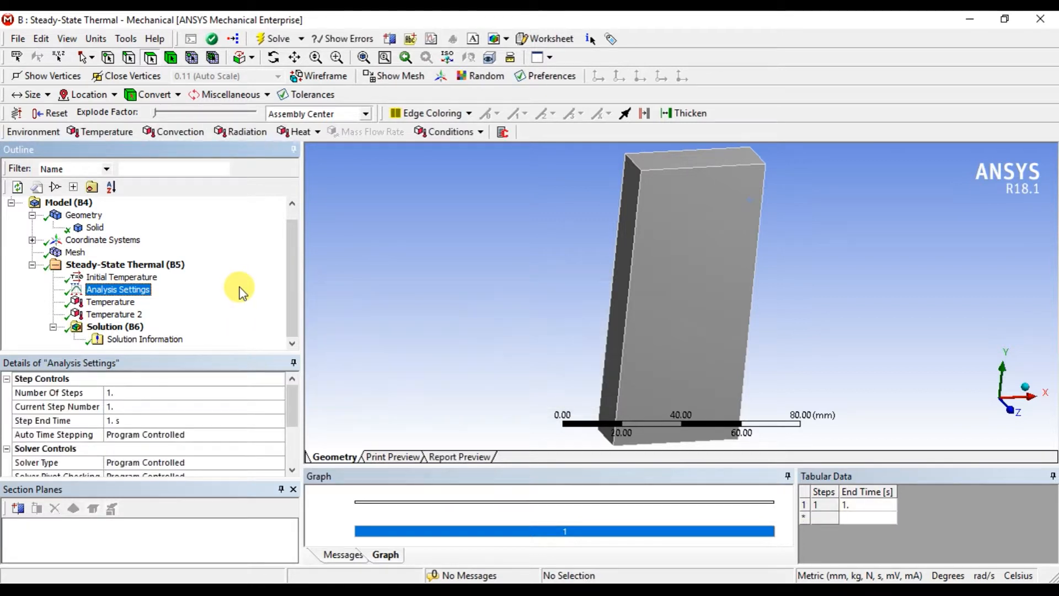
Insert a thermal Temperature result for all bodies under the Solution.
left_click(122, 327)
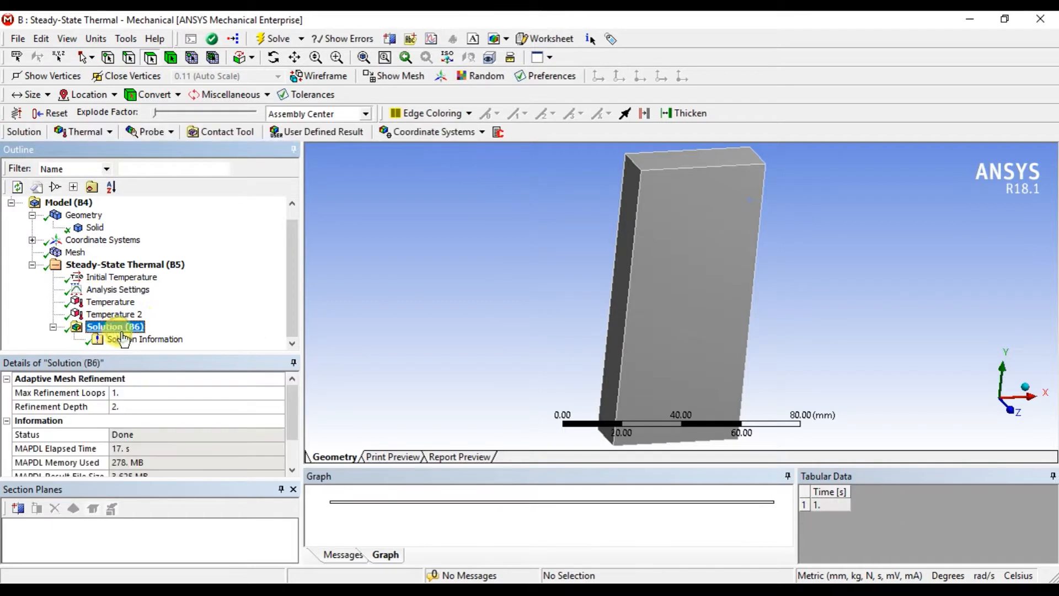
right_click(126, 326)
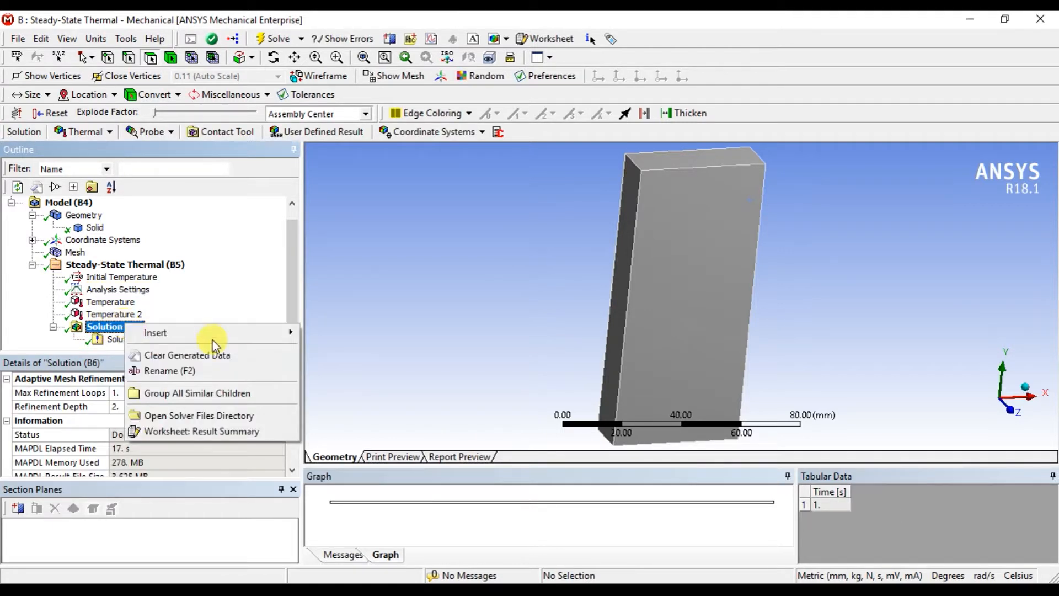
mouse_move(221, 334)
mouse_move(355, 333)
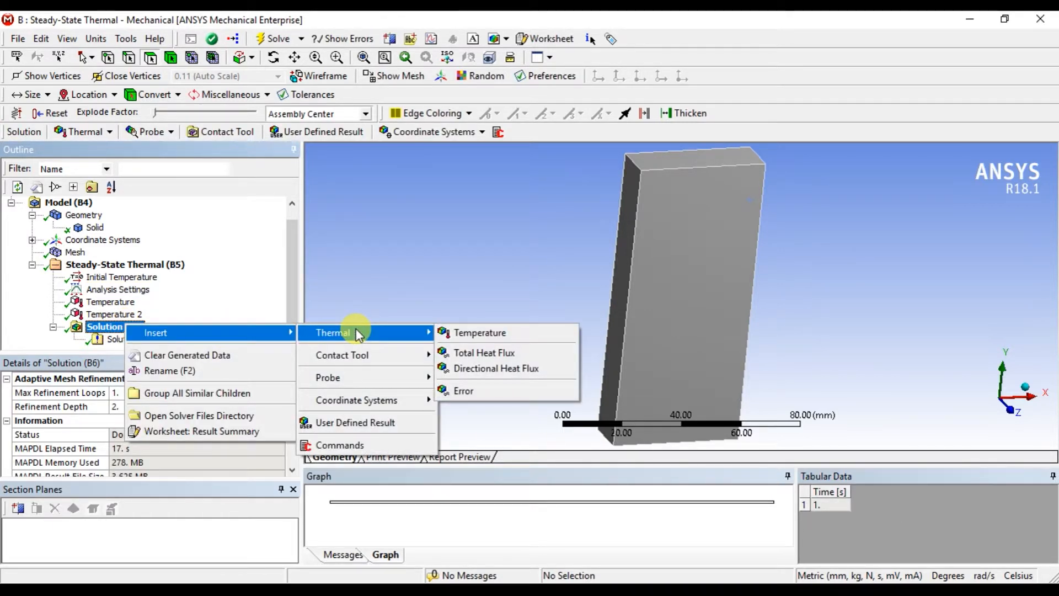
left_click(480, 330)
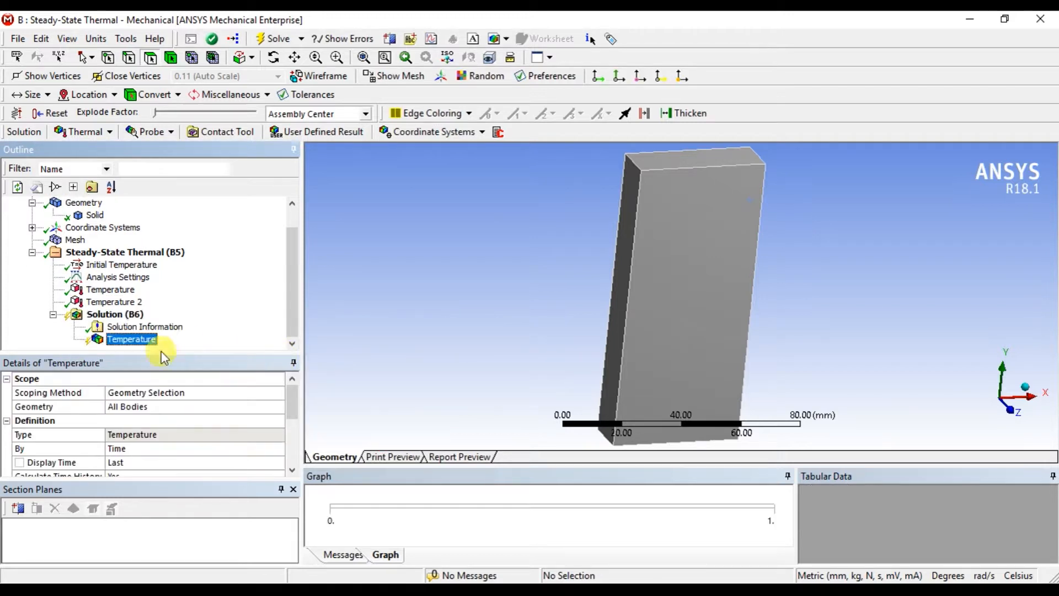
Add a Total Heat Flux result for all bodies to the Solution.
left_click(125, 317)
right_click(123, 316)
mouse_move(188, 326)
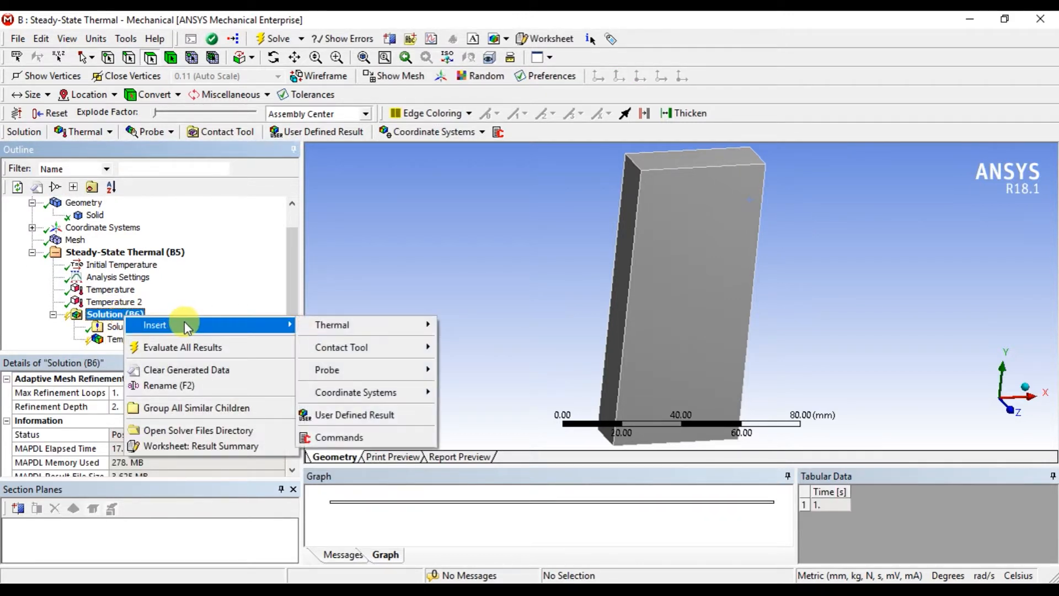
mouse_move(406, 326)
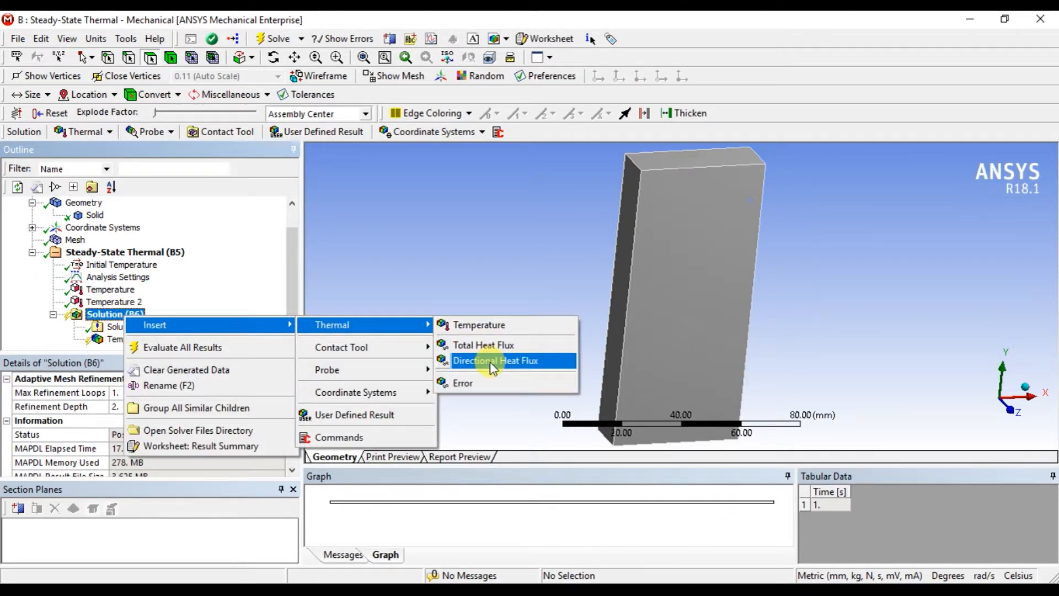
left_click(485, 344)
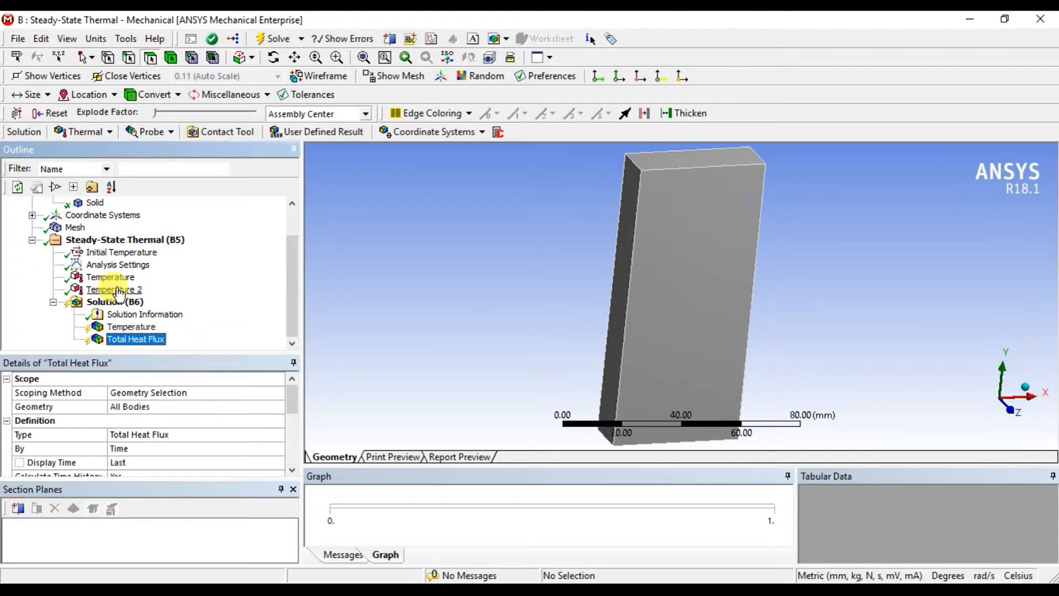
Evaluate all results and display the temperature contour on the block.
left_click(130, 326)
right_click(131, 327)
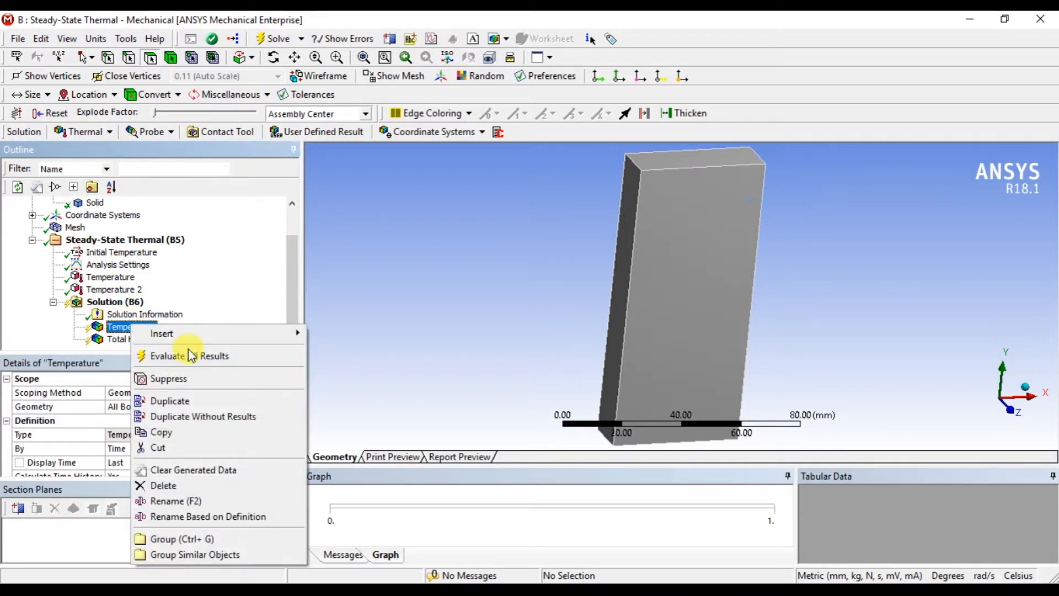
left_click(189, 356)
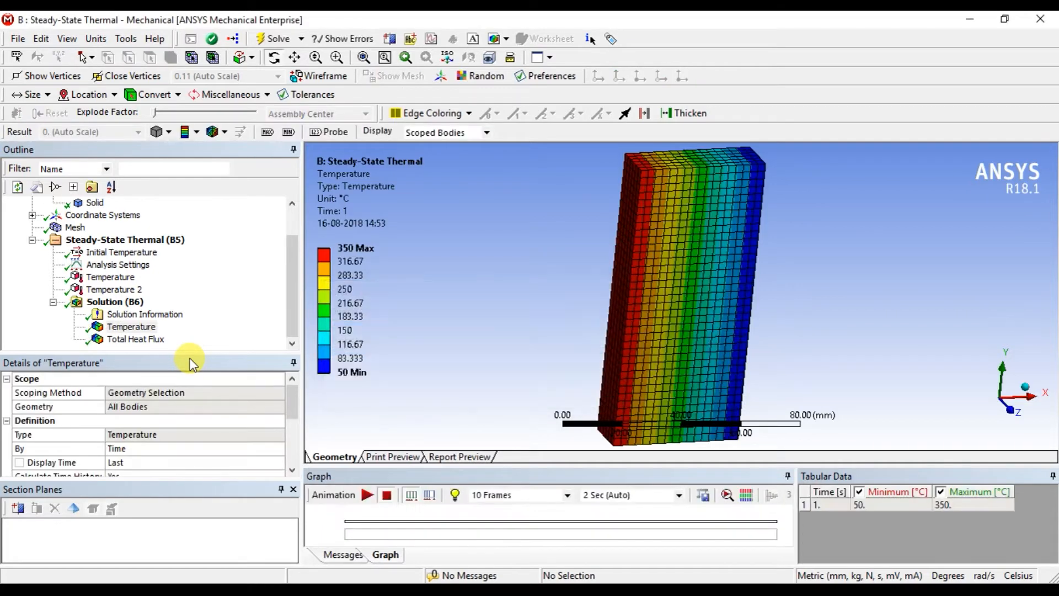
Animate the temperature distribution, inspect the block from several angles and pause the playback.
left_click_drag(539, 295, 582, 297)
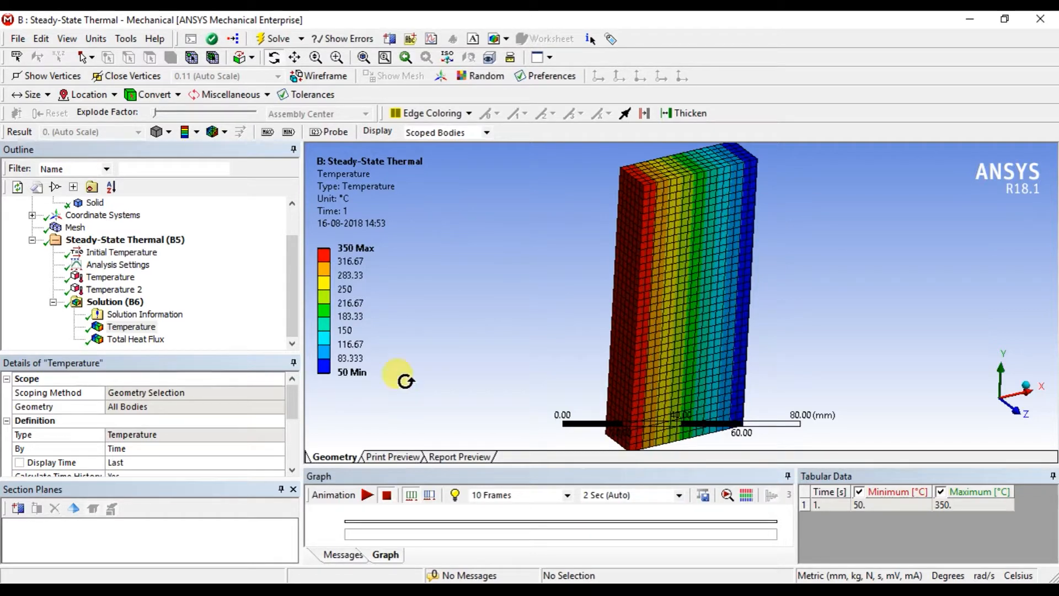
left_click(368, 495)
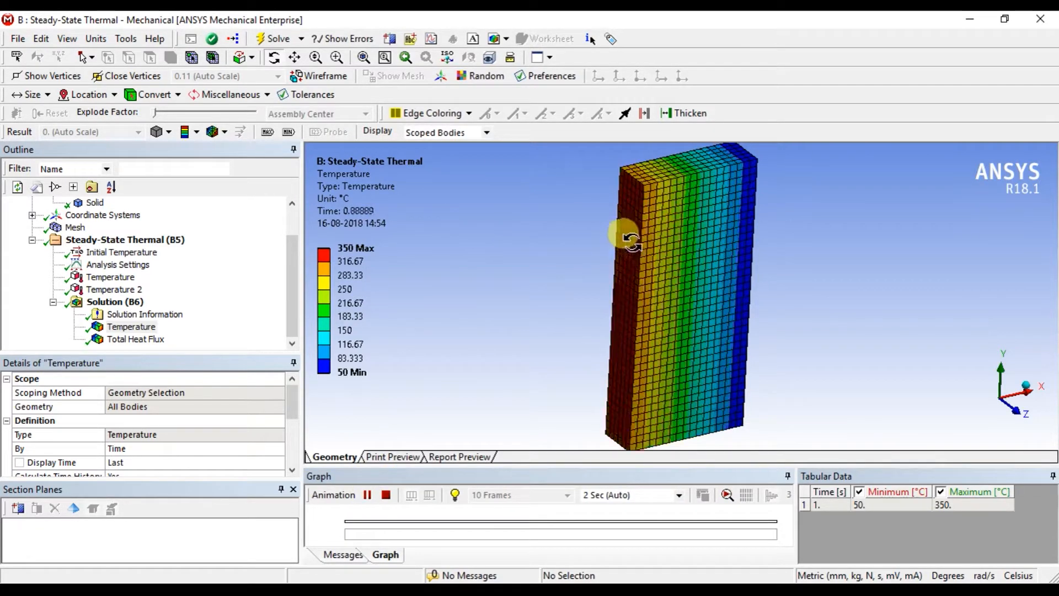
left_click_drag(629, 239, 699, 223)
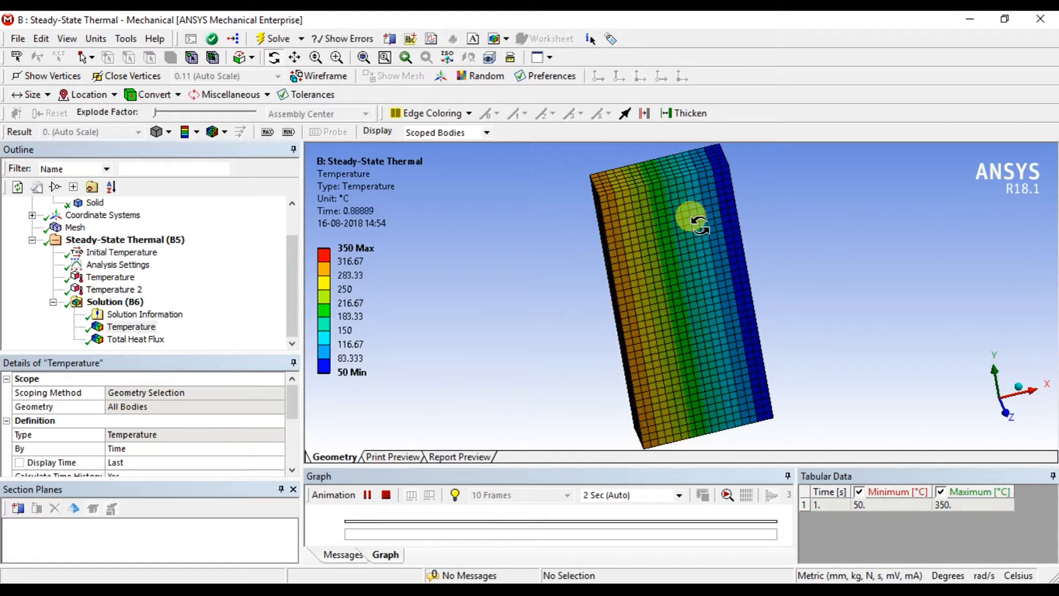
left_click(366, 495)
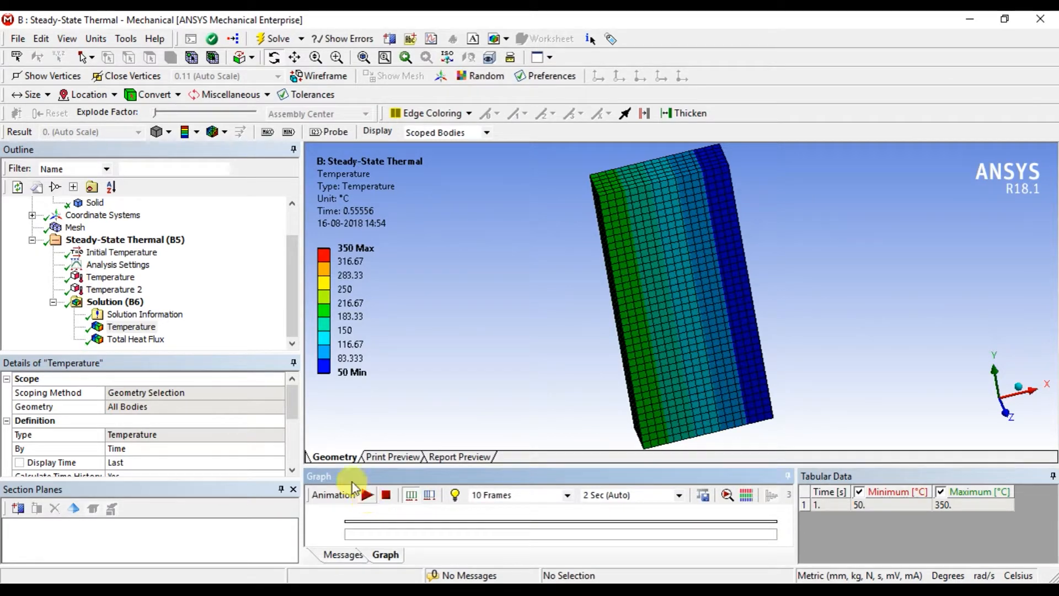
Display the Total Heat Flux result, look through its details and play its animation.
left_click(138, 339)
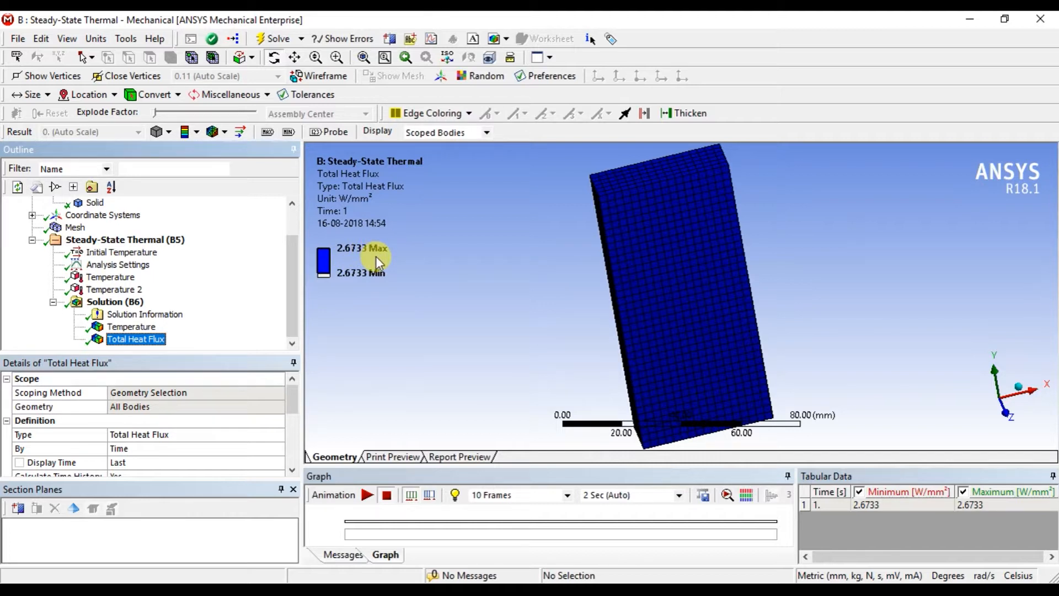
left_click(295, 309)
left_click_drag(293, 398, 291, 414)
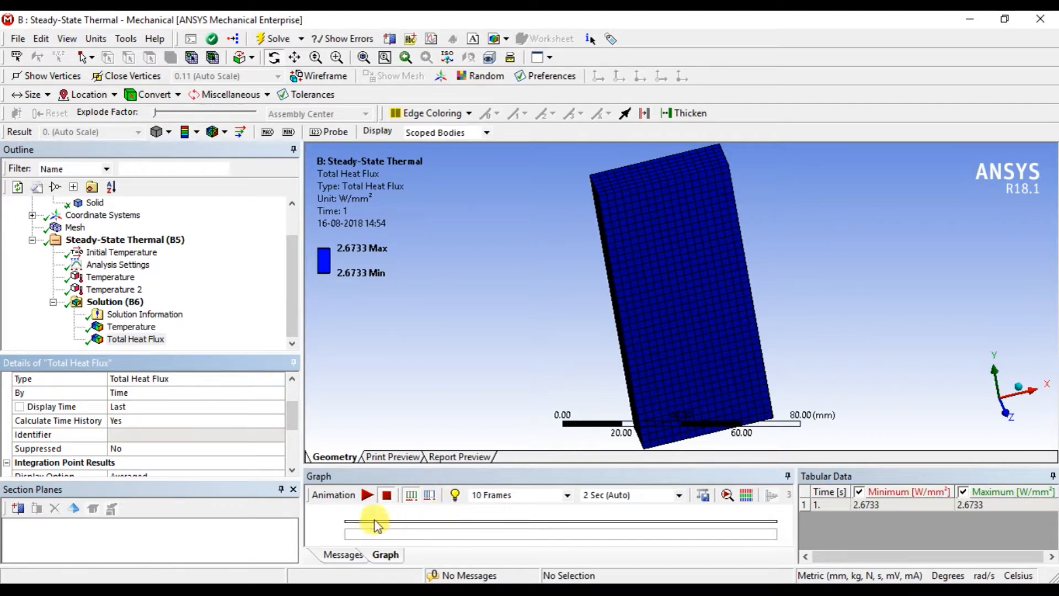
left_click(366, 495)
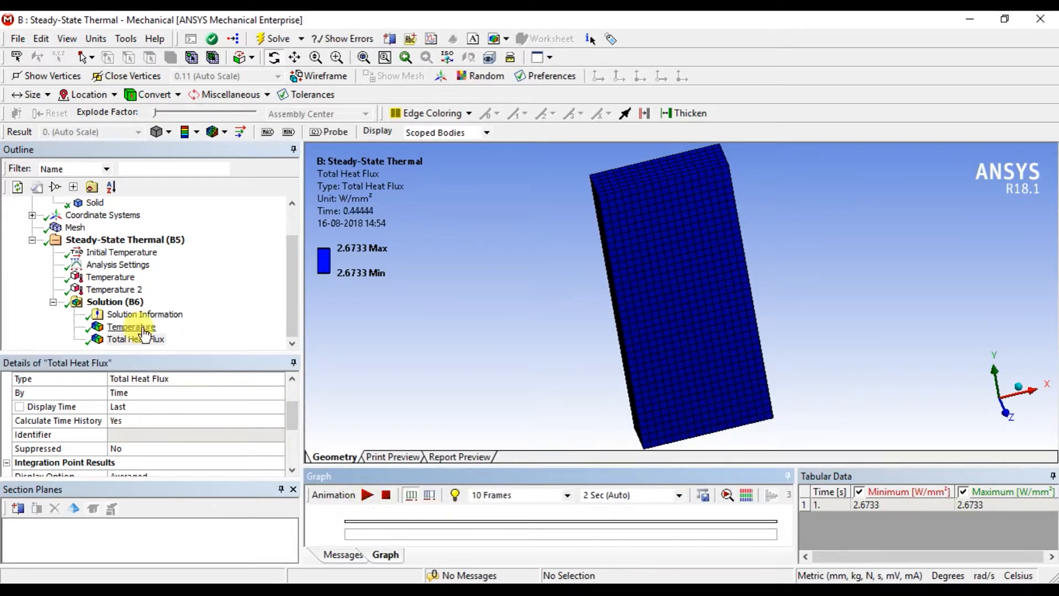
Insert a Temperature probe under the Solution and scope it to the block's 45 x 15 mm top face.
left_click(138, 307)
right_click(138, 307)
mouse_move(224, 309)
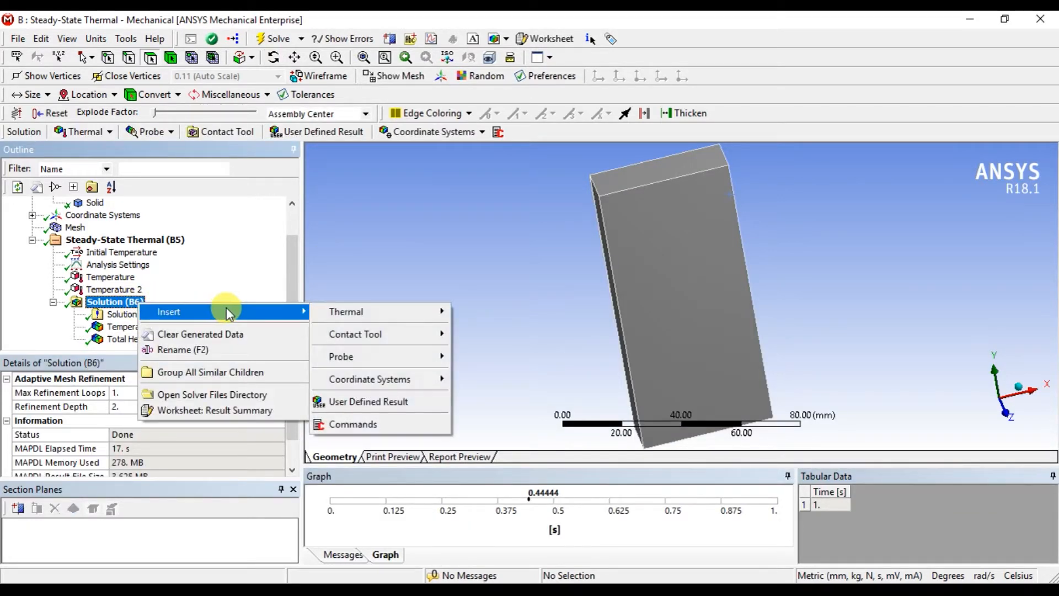
mouse_move(399, 356)
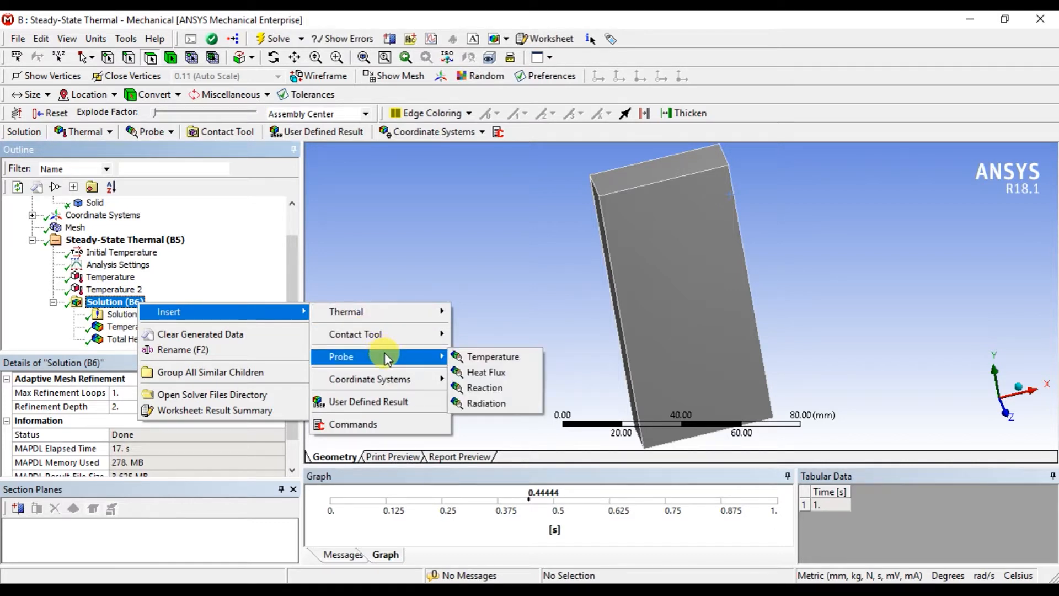
left_click(504, 359)
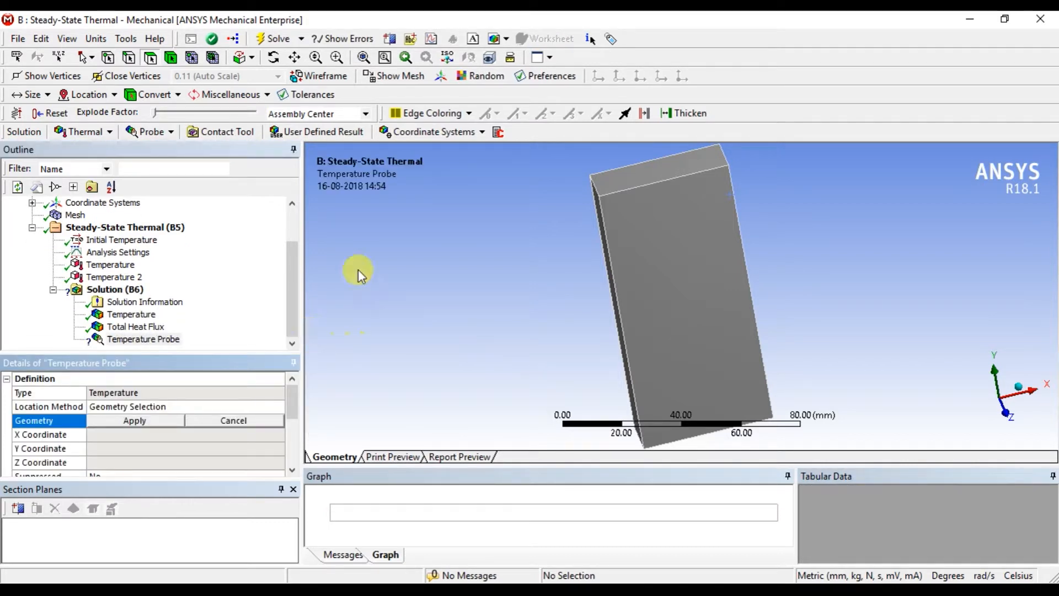
left_click(633, 172)
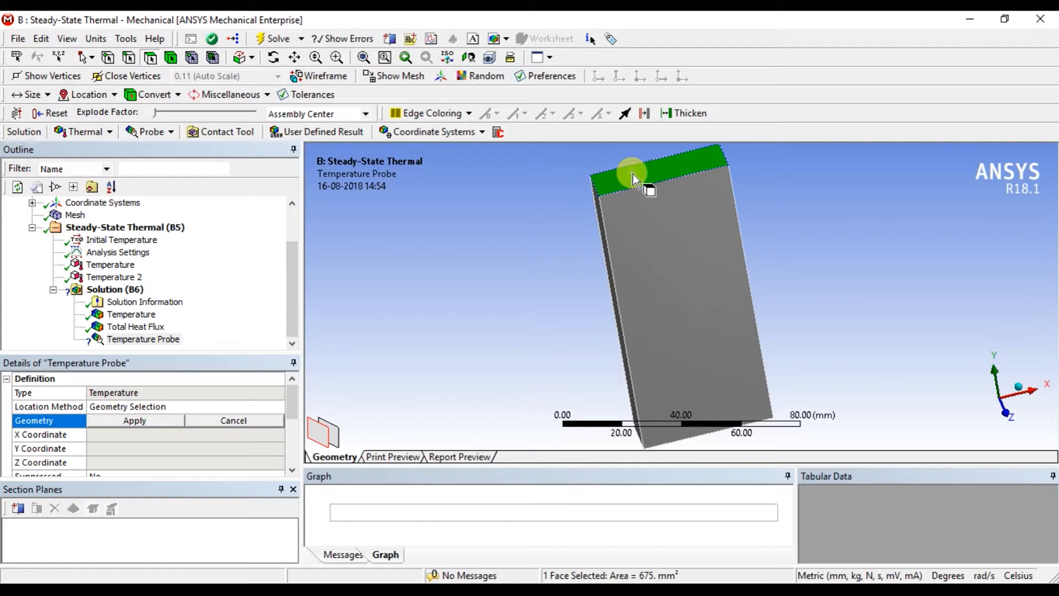
left_click(151, 417)
Evaluate the Temperature Probe result and inspect the probed face on the block.
right_click(142, 338)
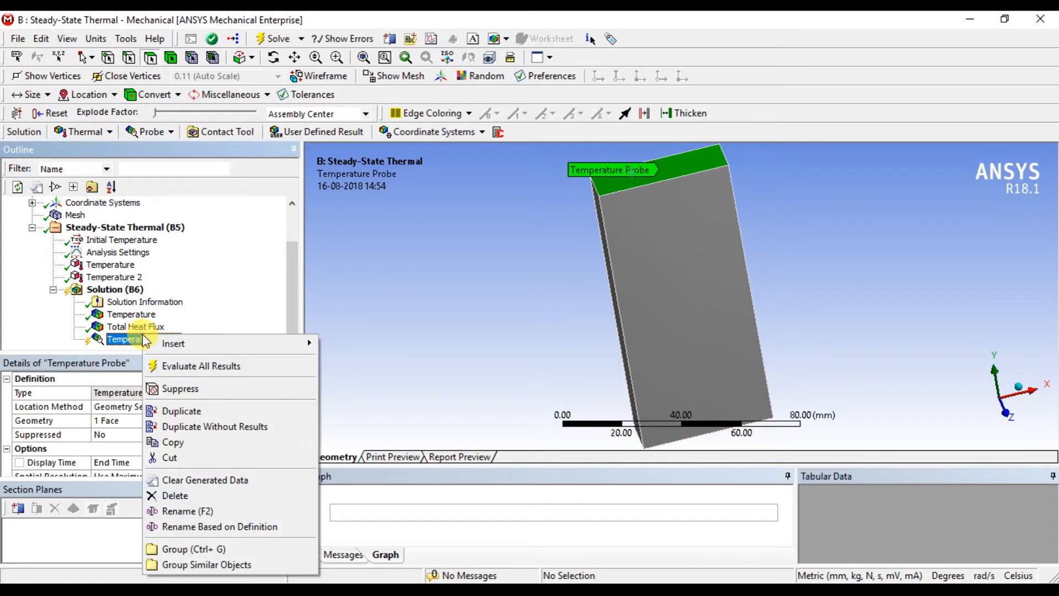
left_click(181, 365)
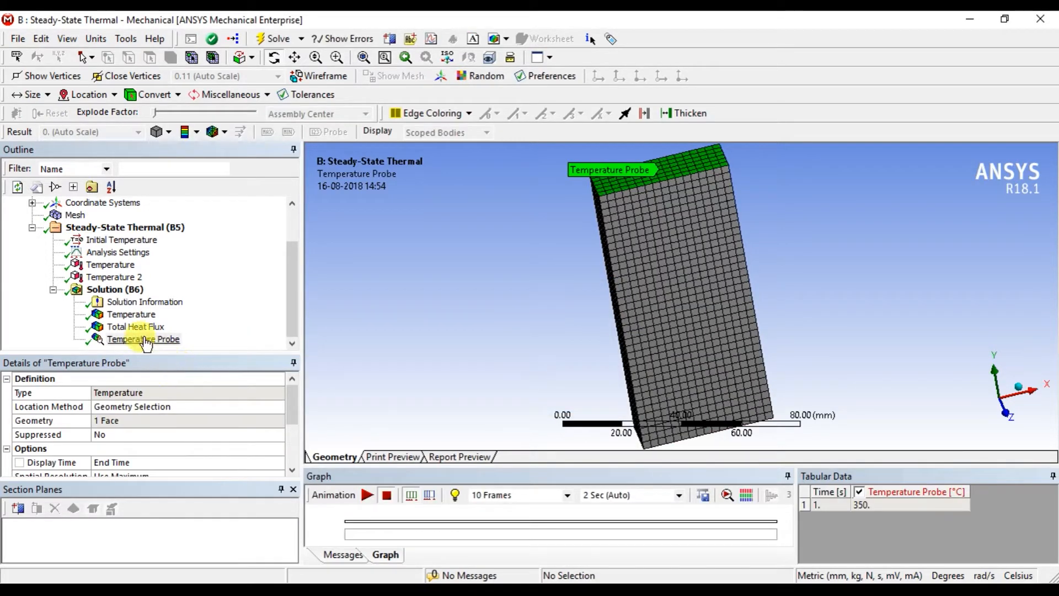
left_click_drag(548, 272, 612, 278)
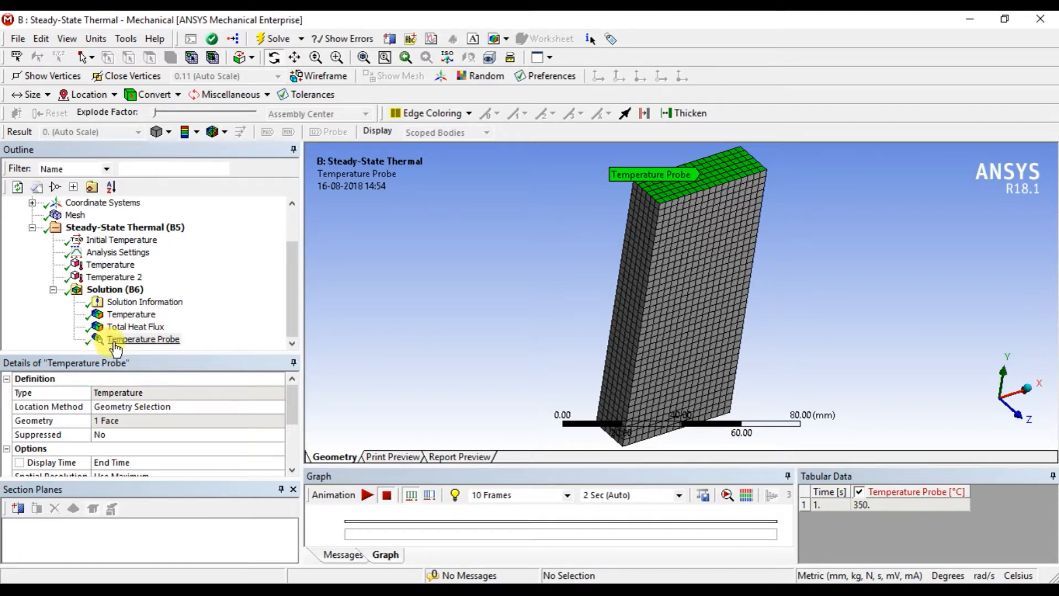
Review the Total Heat Flux and Temperature results on the block once more.
left_click(138, 329)
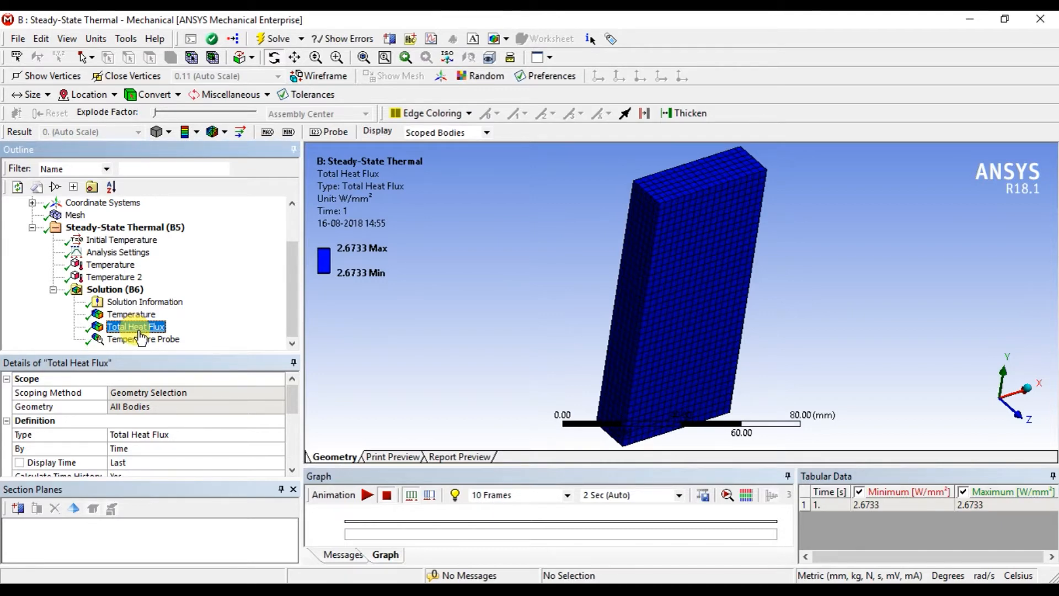
left_click(138, 318)
left_click(137, 327)
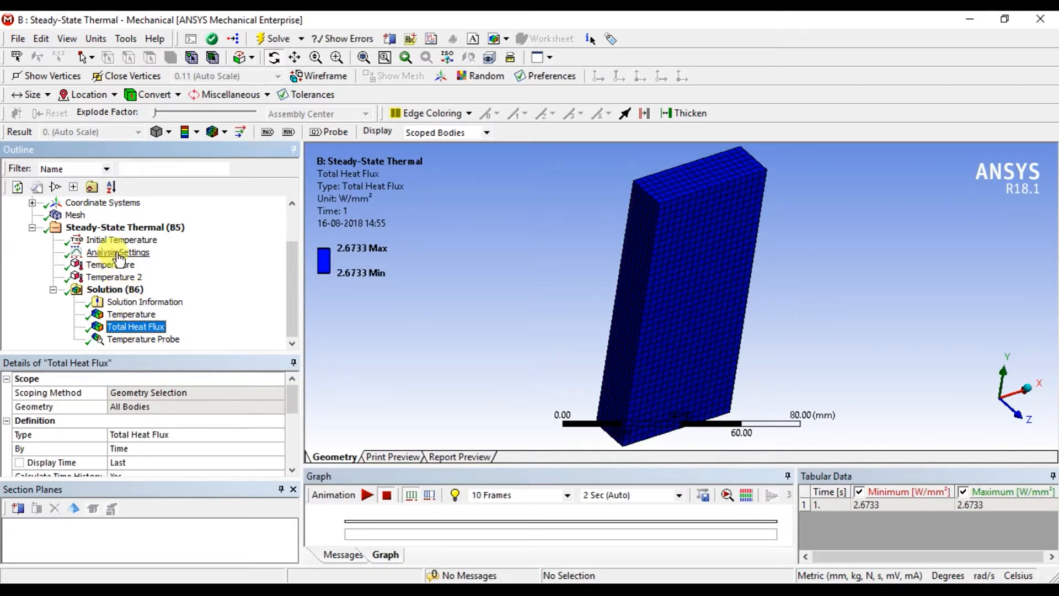
Review the loads of the Steady-State Thermal analysis and examine which Heat load types are available.
scroll(196, 303, "up", 2)
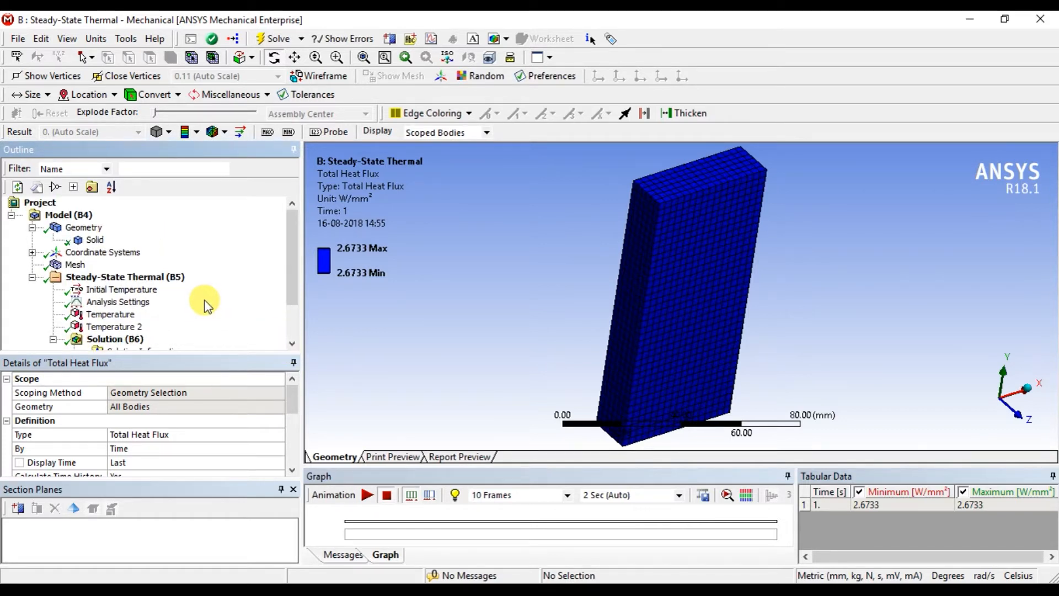
left_click(116, 277)
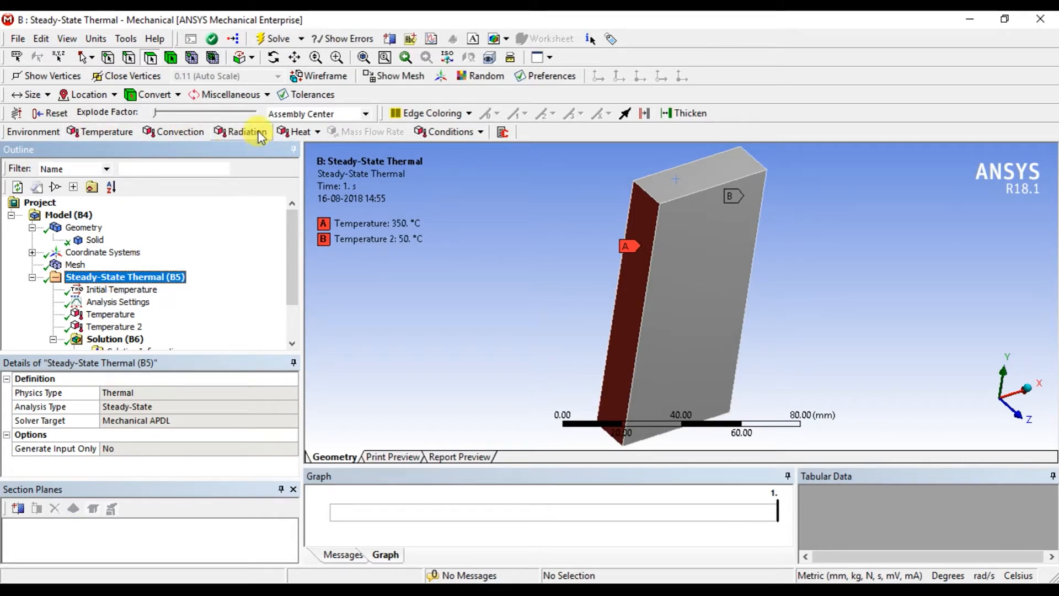
left_click(298, 132)
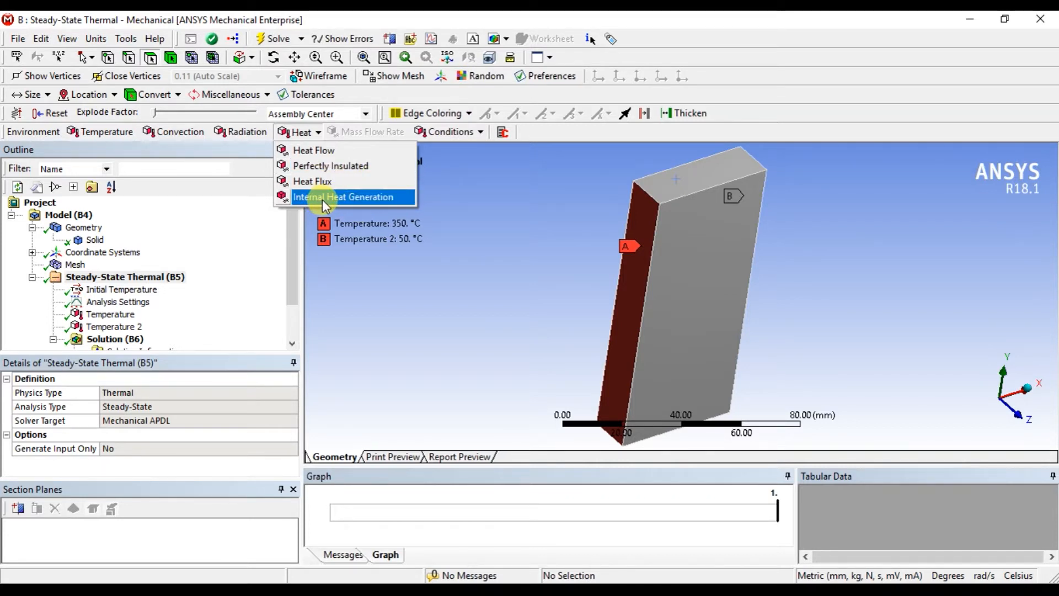
left_click(455, 241)
left_click(319, 134)
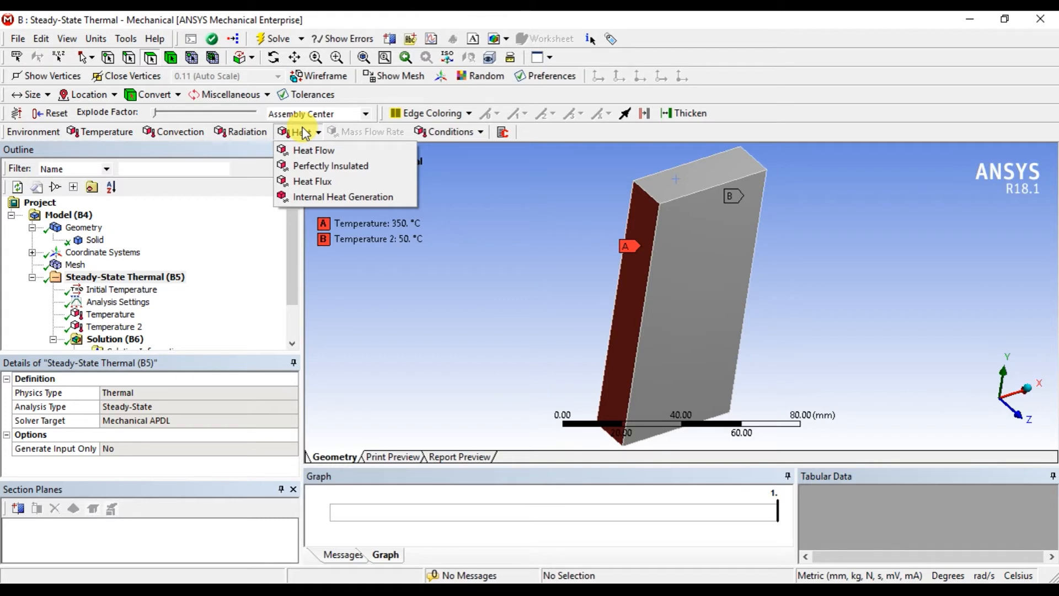
left_click(302, 133)
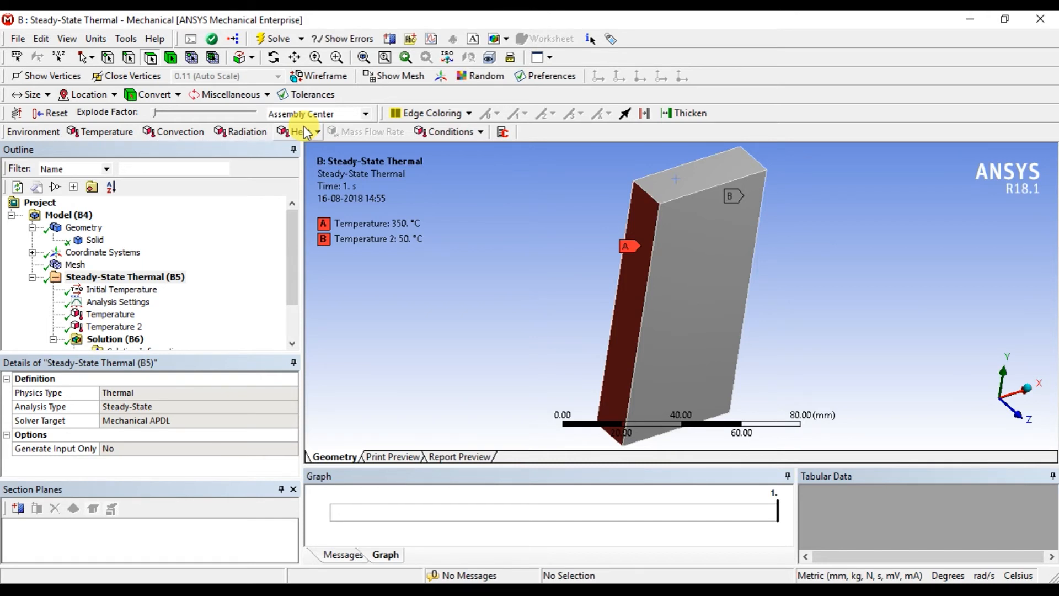
left_click(305, 133)
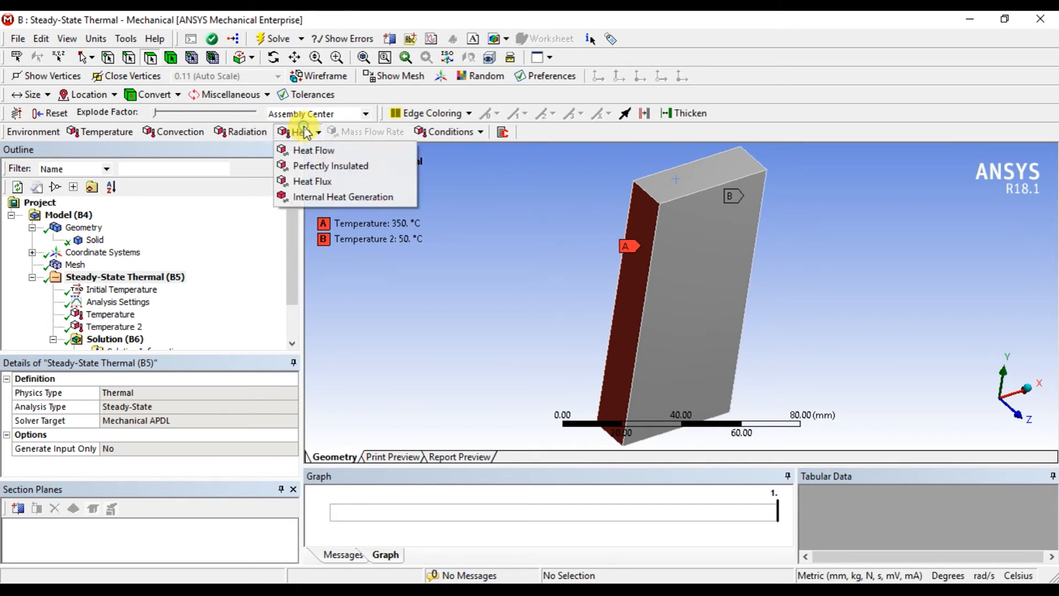
left_click(506, 217)
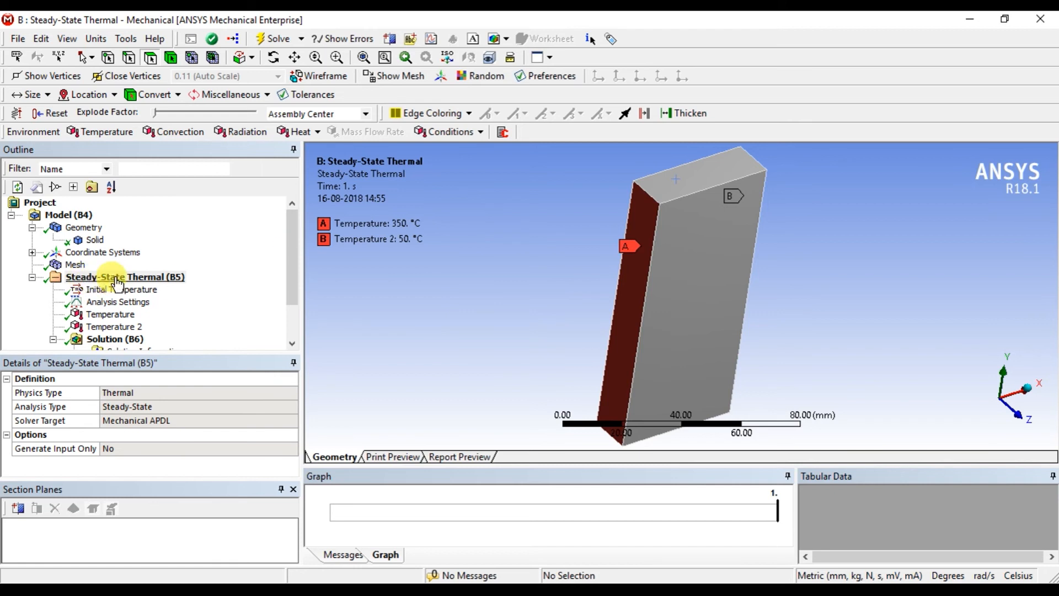
Review the Analysis Settings and look over the results listed under the Solution.
left_click(116, 302)
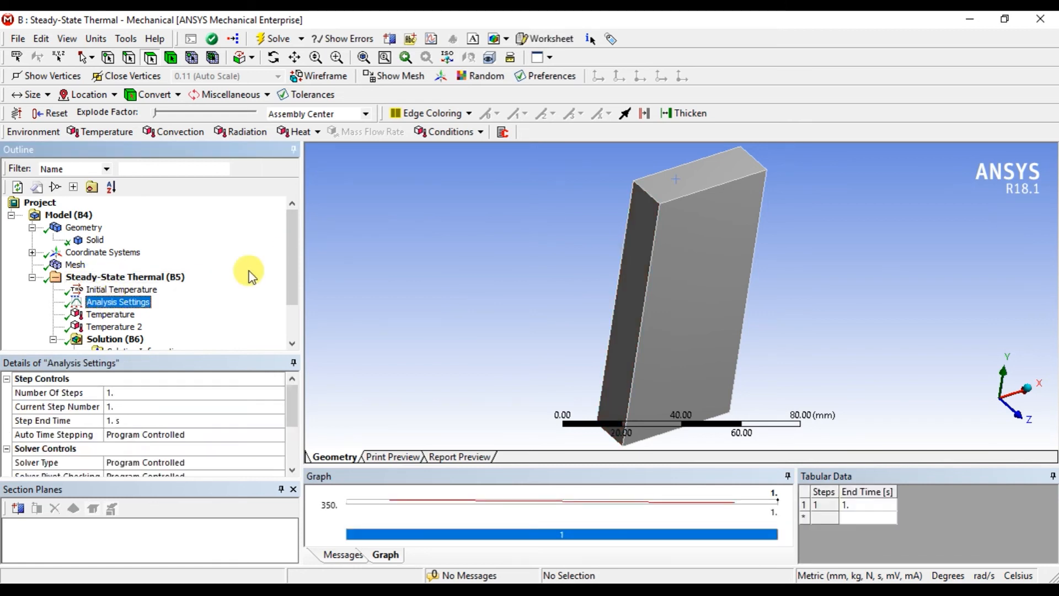
left_click_drag(290, 252, 291, 200)
scroll(296, 276, "down", 2)
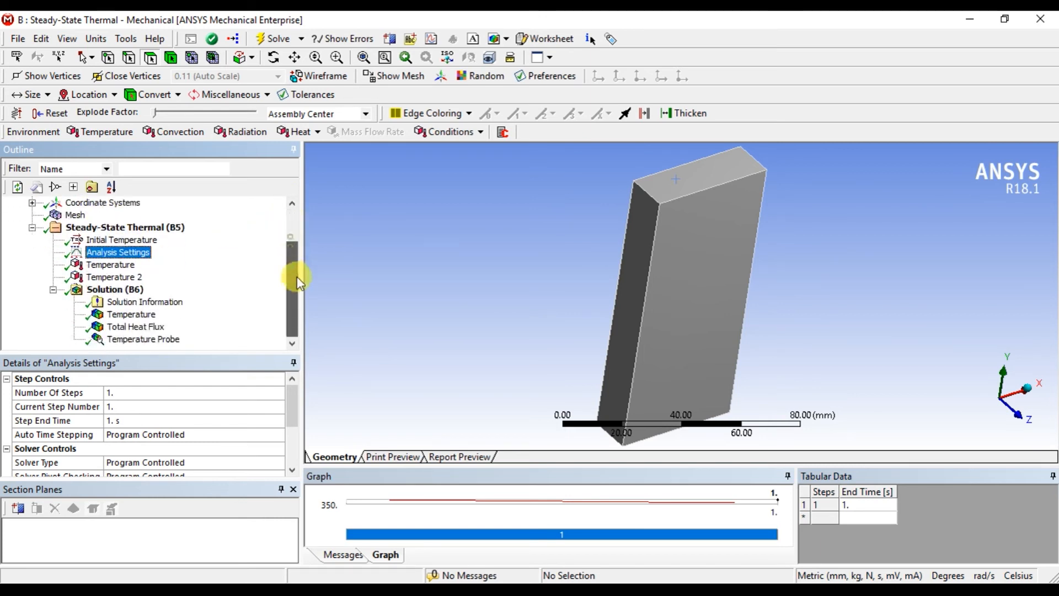